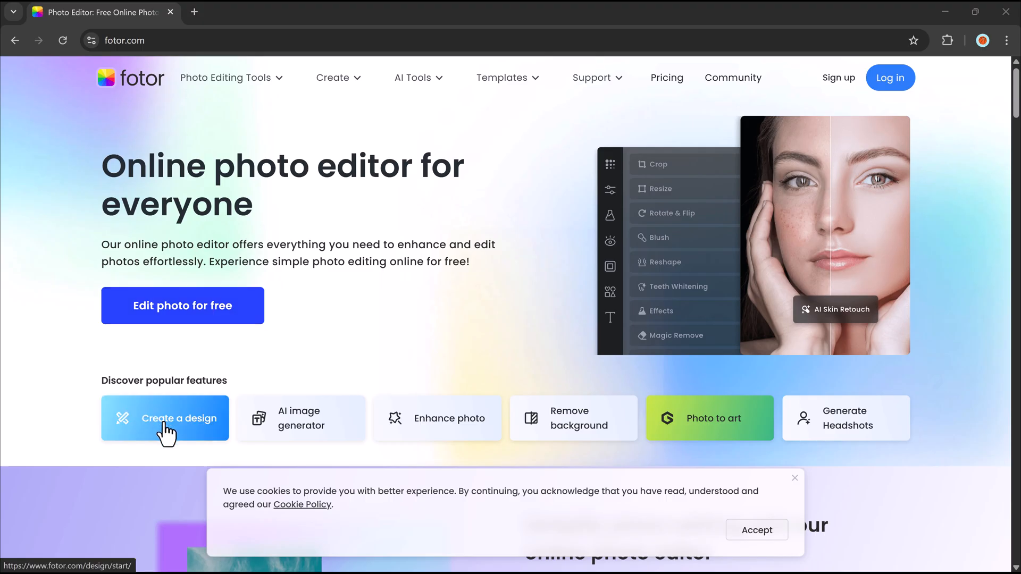
scroll(167, 434, "down", 1)
scroll(166, 427, "down", 1)
scroll(171, 419, "down", 2)
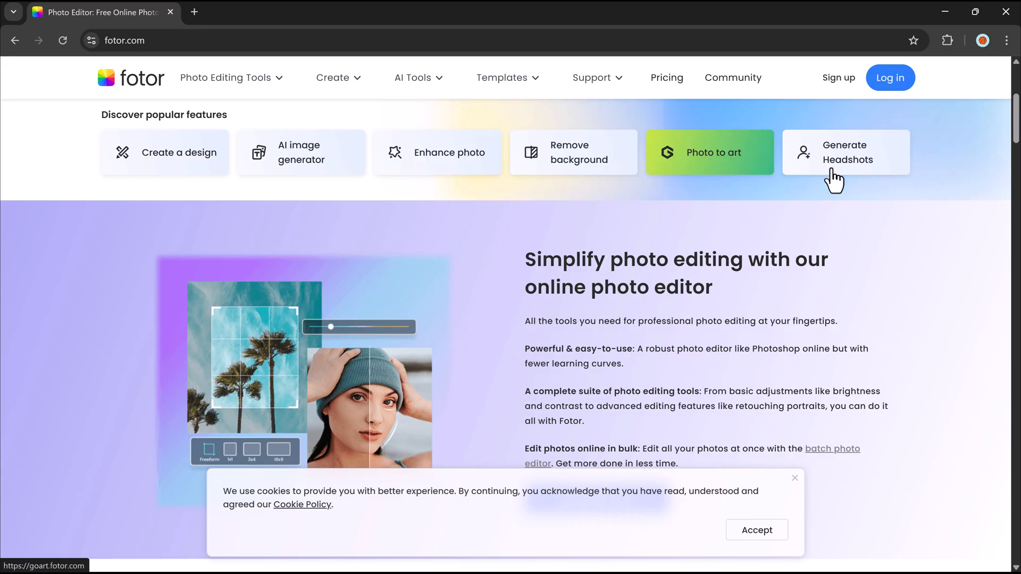
scroll(814, 206, "down", 3)
scroll(815, 204, "down", 2)
scroll(814, 203, "down", 2)
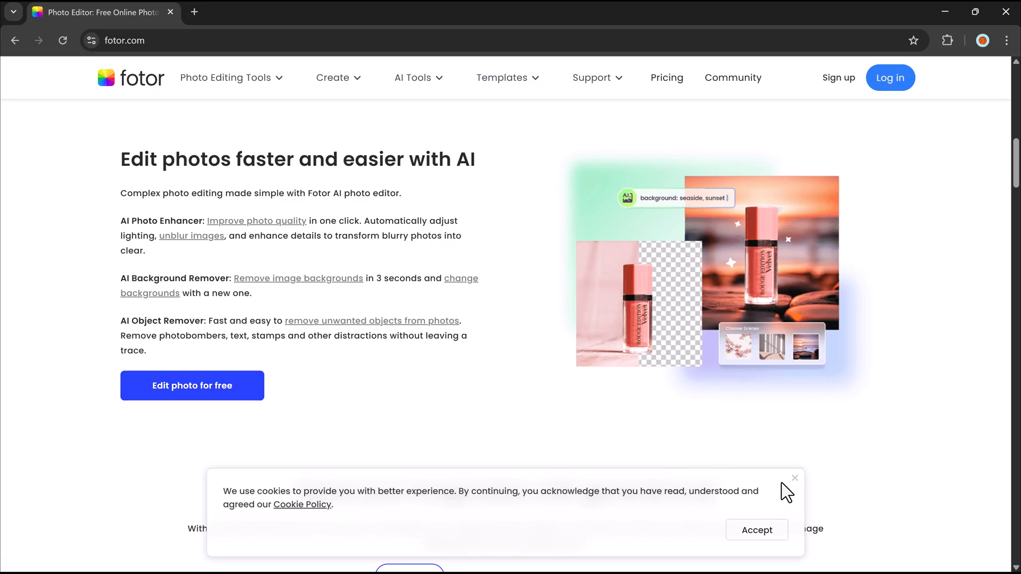
Step: Dismiss the cookie notice and view the AI Replace, AI Expand and AI Avatar showcases
left_click(795, 478)
scroll(674, 329, "down", 2)
scroll(675, 329, "down", 2)
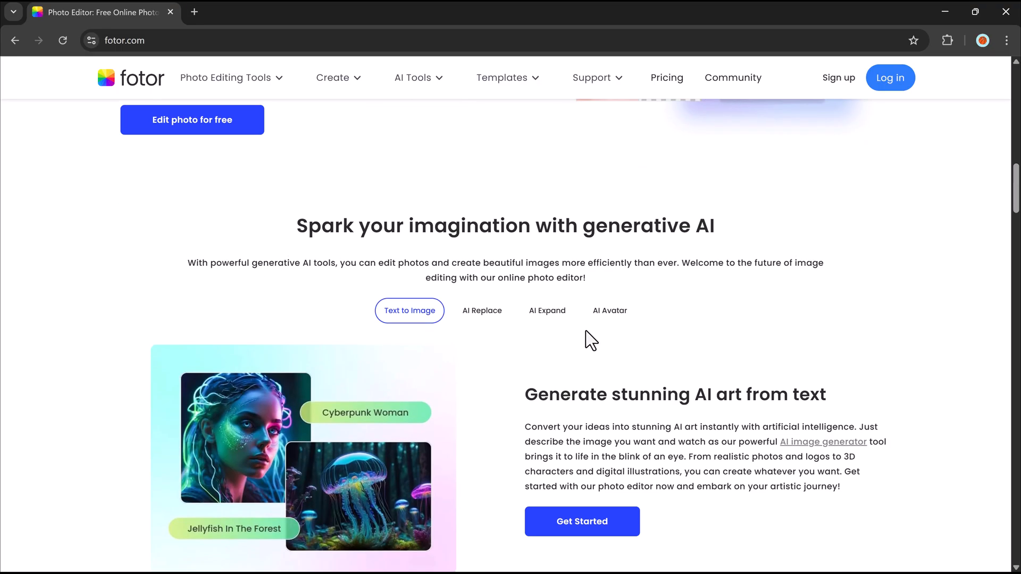
left_click(483, 311)
left_click(559, 316)
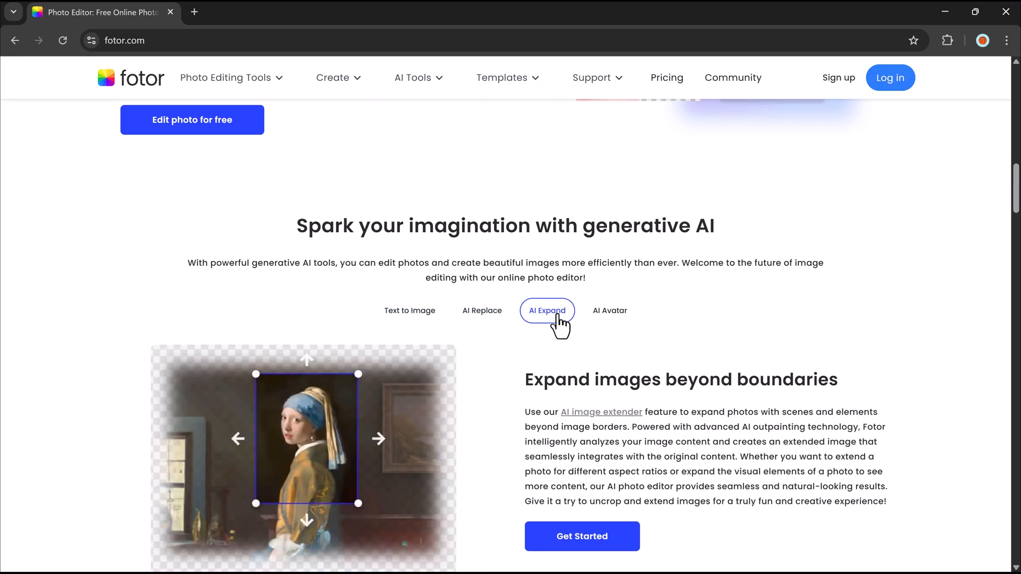
left_click(605, 319)
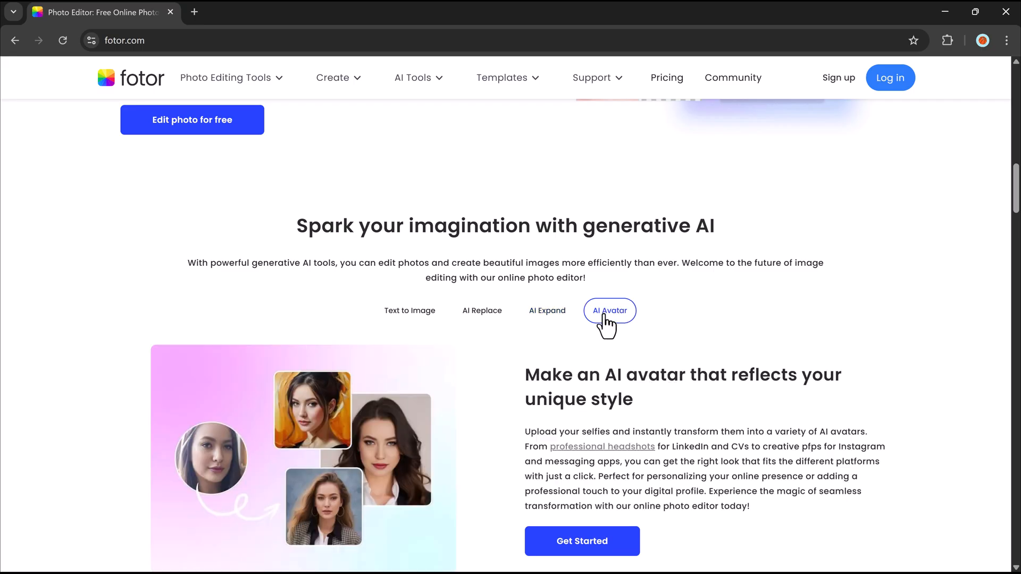
scroll(239, 371, "down", 2)
scroll(574, 319, "down", 3)
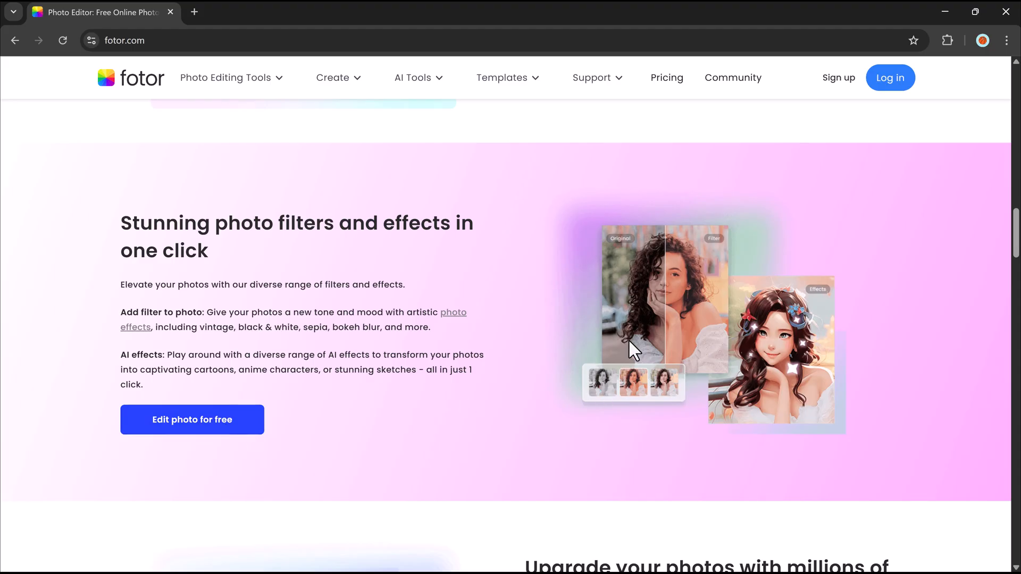
scroll(497, 344, "down", 3)
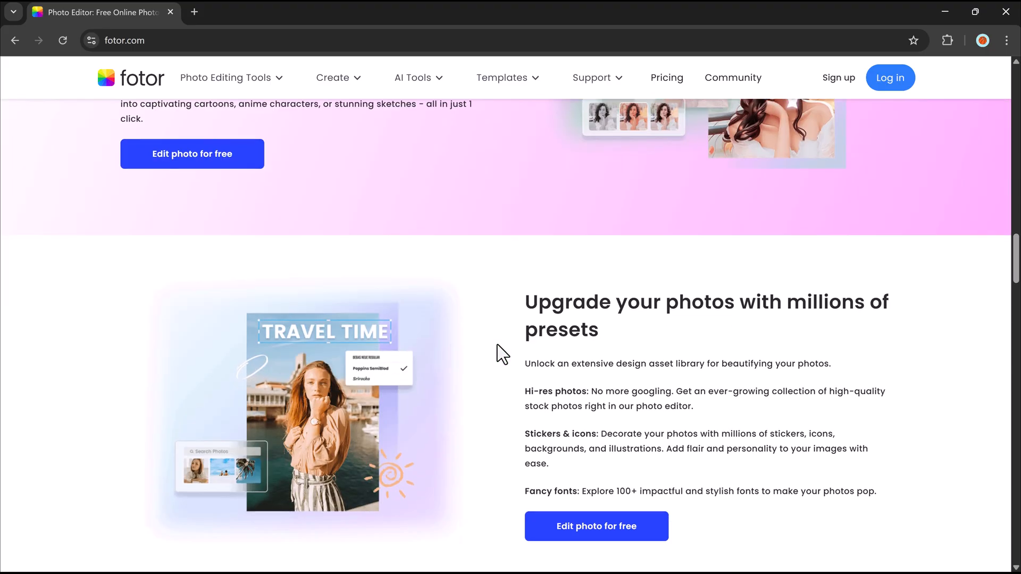
scroll(497, 344, "down", 2)
scroll(491, 291, "down", 2)
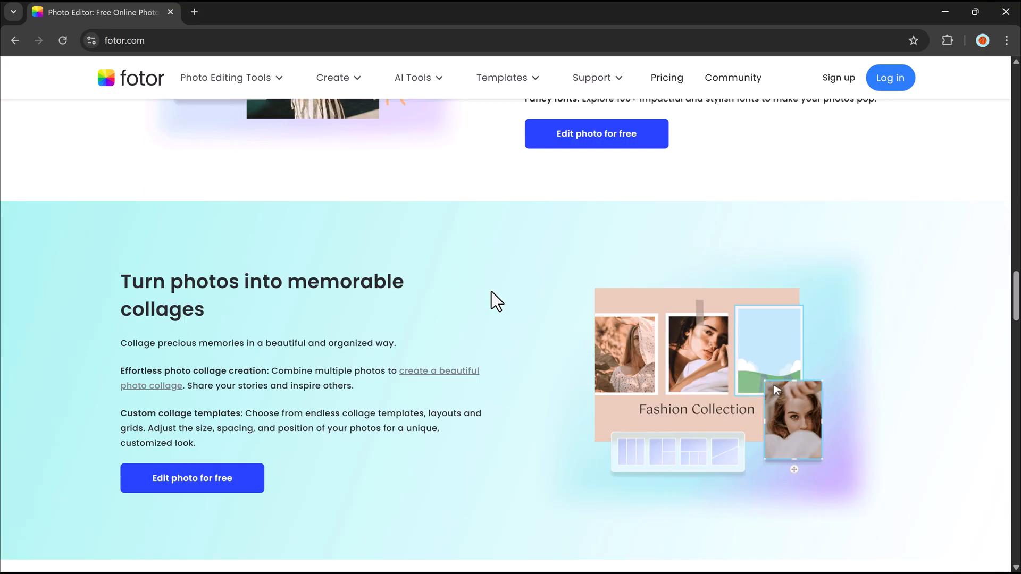
scroll(492, 291, "down", 1)
scroll(493, 295, "down", 3)
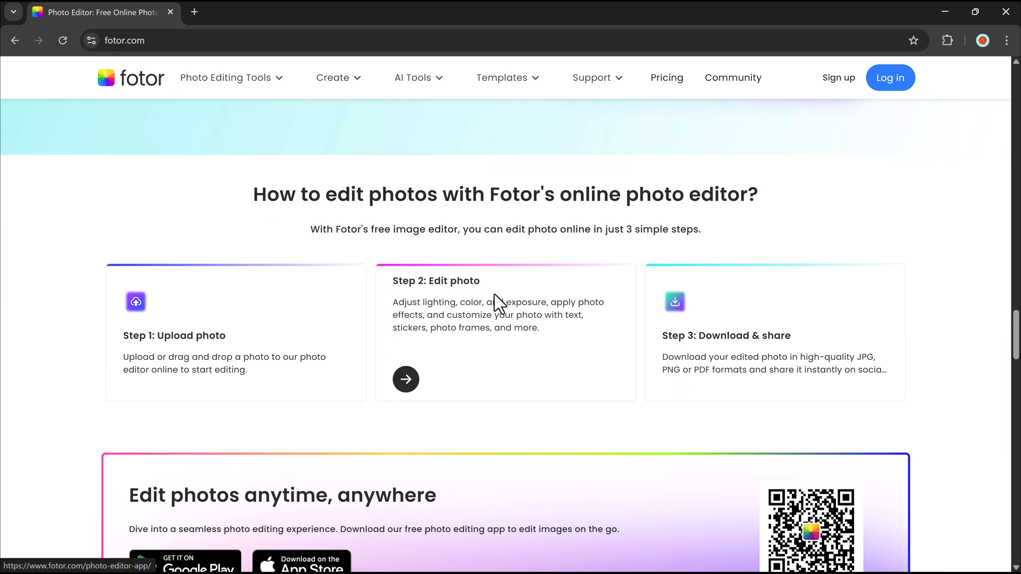
scroll(495, 305, "down", 2)
scroll(494, 308, "down", 1)
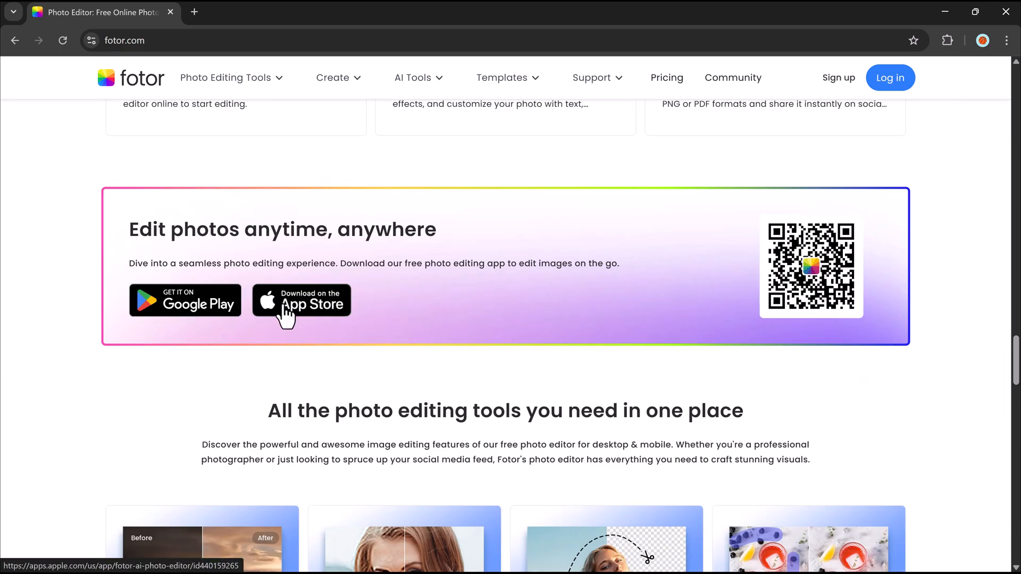
scroll(518, 300, "down", 5)
scroll(518, 299, "down", 3)
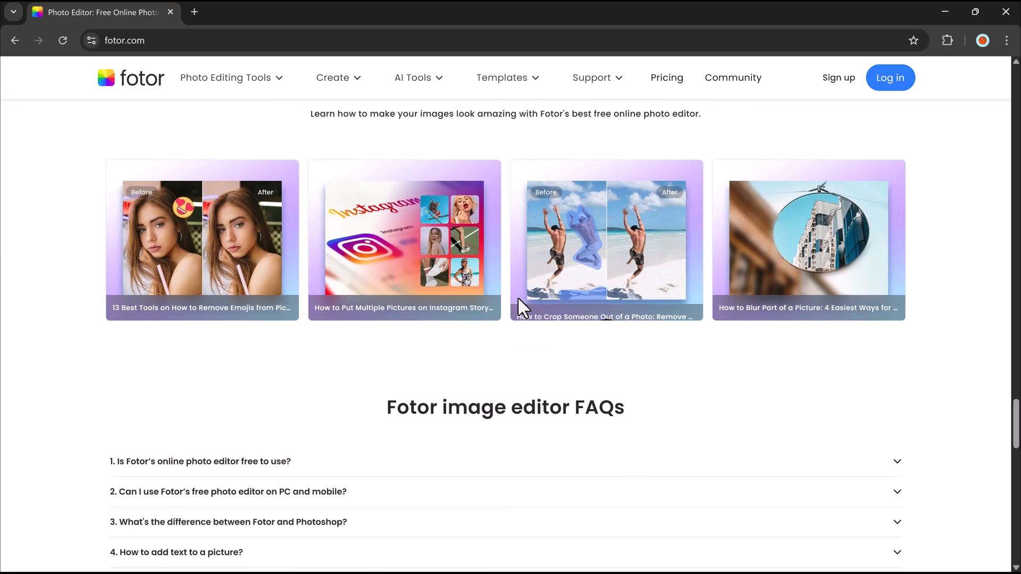
scroll(519, 307, "down", 4)
scroll(519, 307, "down", 1)
scroll(520, 308, "down", 1)
scroll(520, 307, "up", 5)
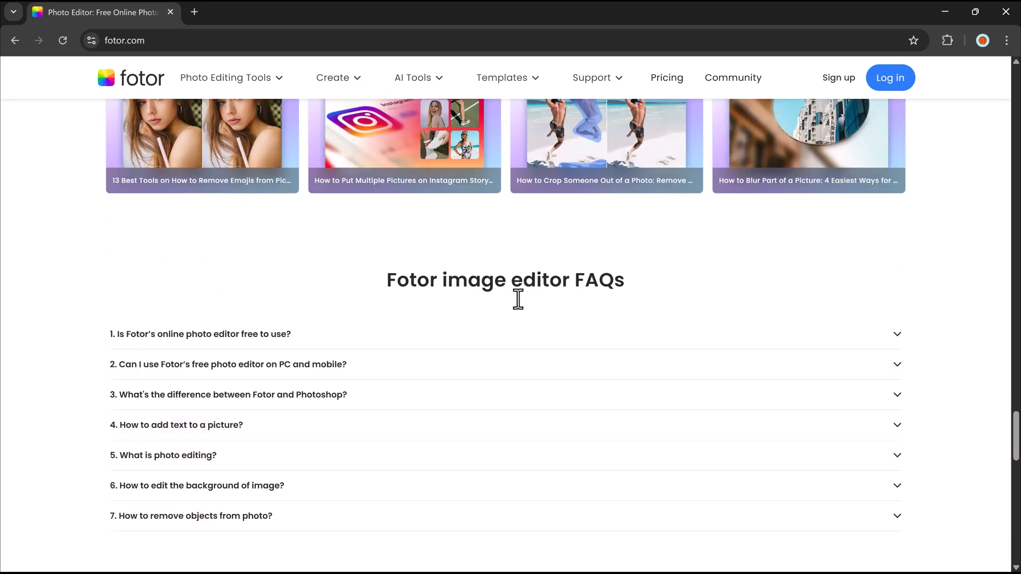
scroll(518, 297, "up", 3)
scroll(518, 299, "up", 5)
scroll(518, 300, "up", 4)
scroll(518, 299, "up", 2)
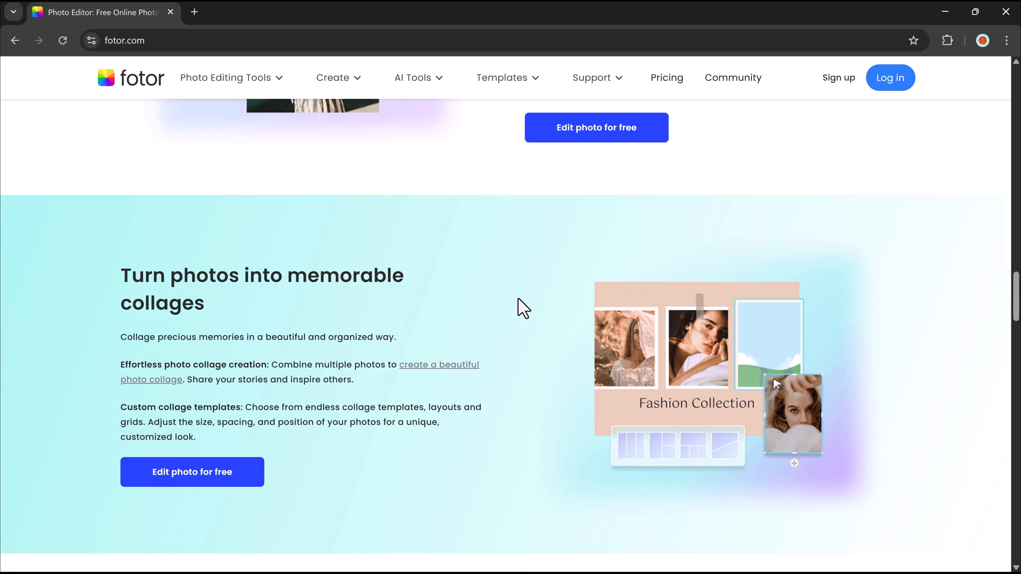
scroll(518, 299, "up", 4)
scroll(518, 299, "up", 4)
scroll(518, 299, "up", 5)
scroll(517, 308, "down", 1)
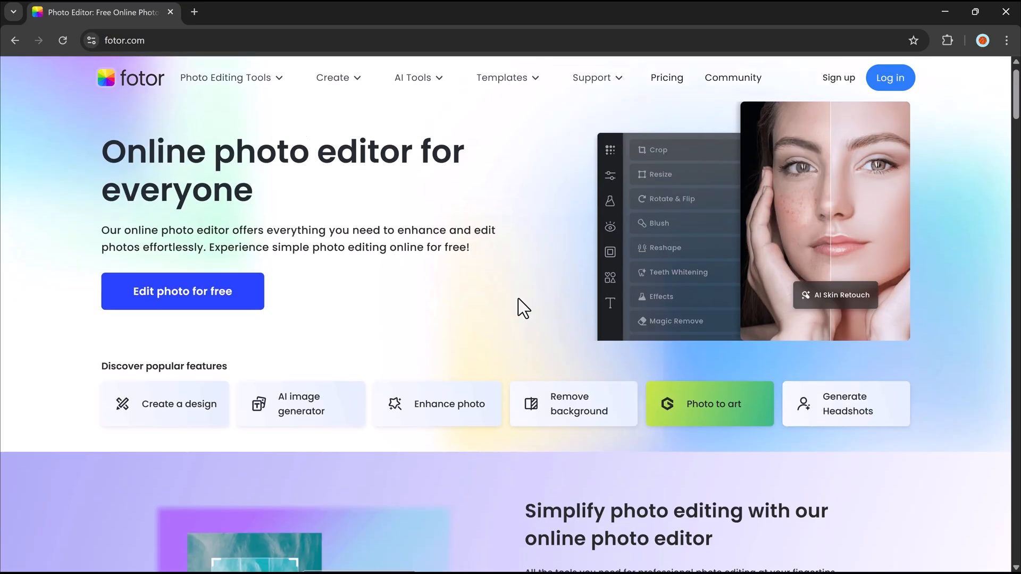
scroll(303, 289, "up", 1)
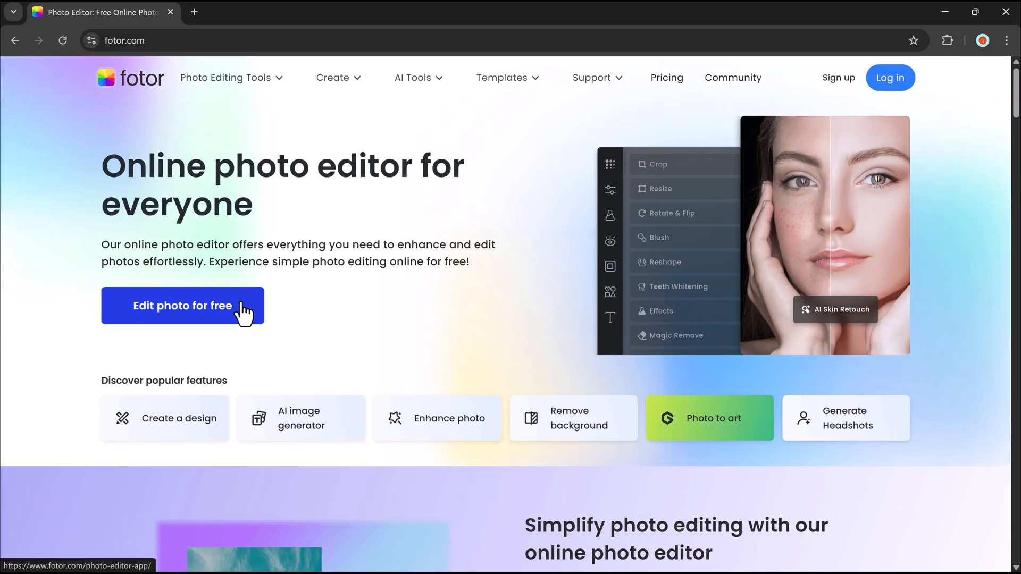
Step: Enter the Fotor workspace via 'Edit photo for free'
left_click(243, 304)
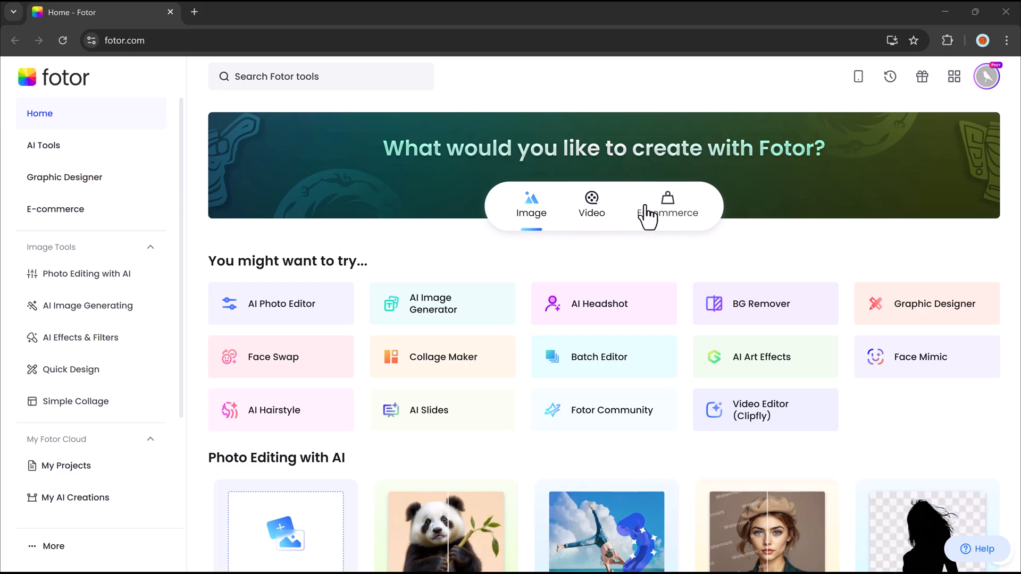
scroll(467, 267, "down", 1)
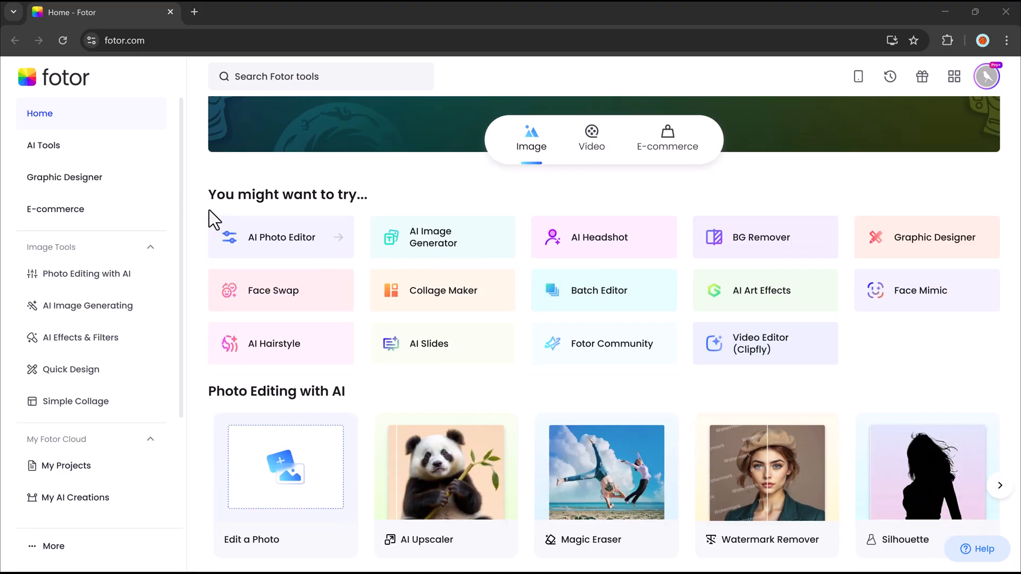
scroll(412, 232, "up", 1)
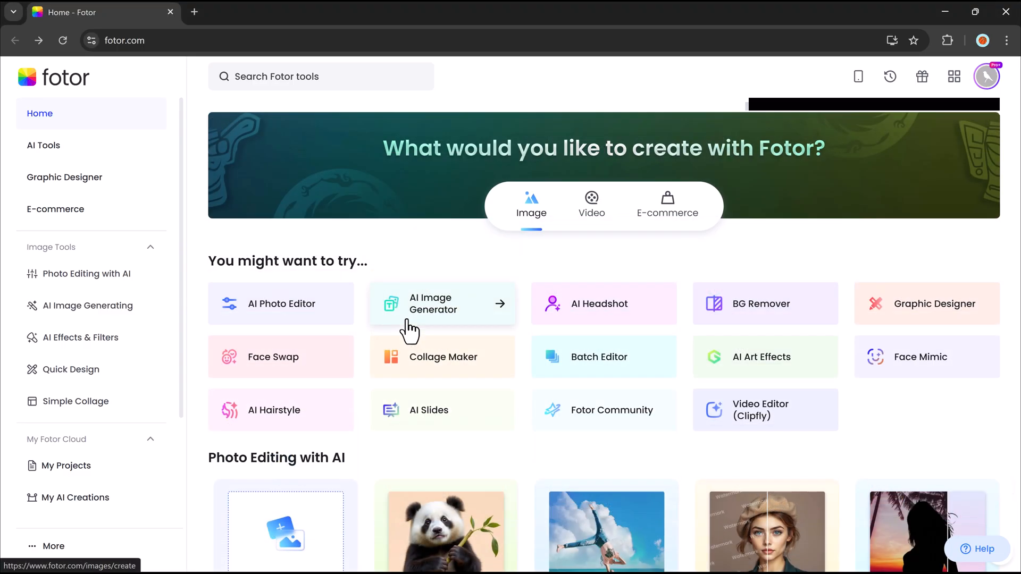
Step: In the AI Image Generator, reveal more style categories and expand the full style gallery
left_click(409, 328)
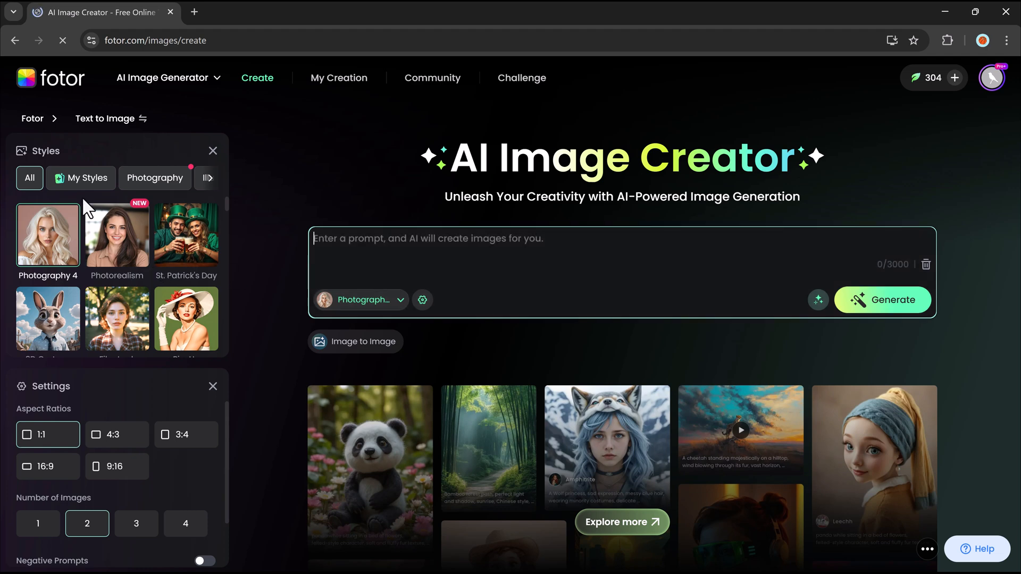
scroll(78, 252, "down", 2)
scroll(79, 252, "down", 2)
scroll(80, 253, "down", 2)
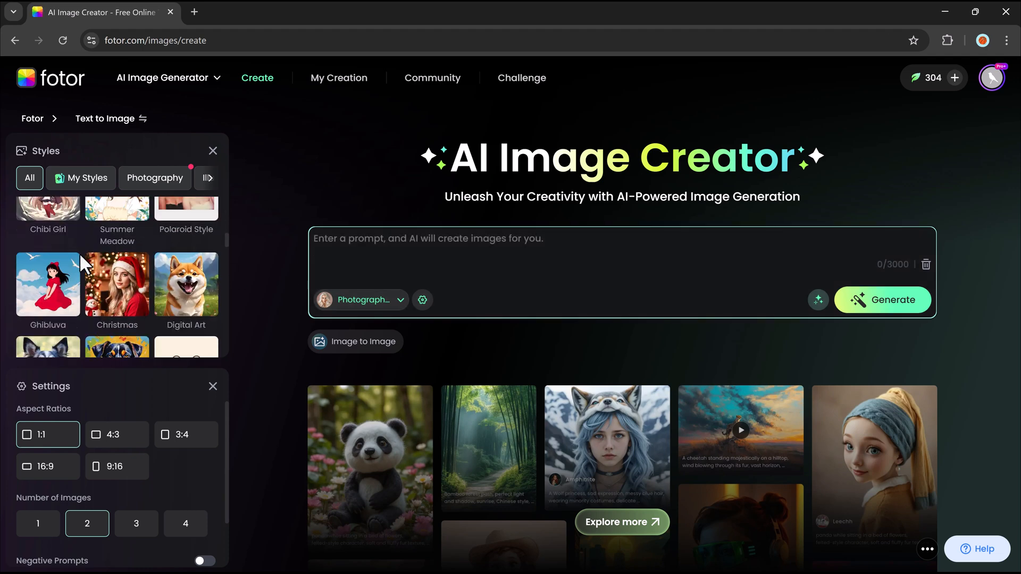
scroll(80, 253, "down", 2)
scroll(79, 253, "down", 2)
scroll(79, 253, "down", 2)
scroll(79, 253, "down", 1)
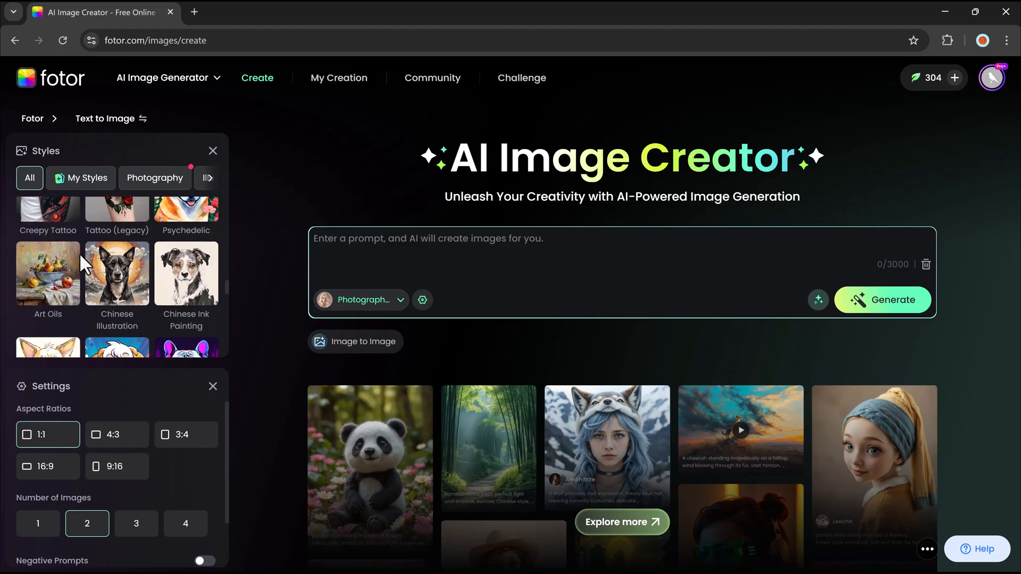
scroll(79, 253, "down", 2)
scroll(79, 252, "up", 5)
scroll(79, 253, "up", 5)
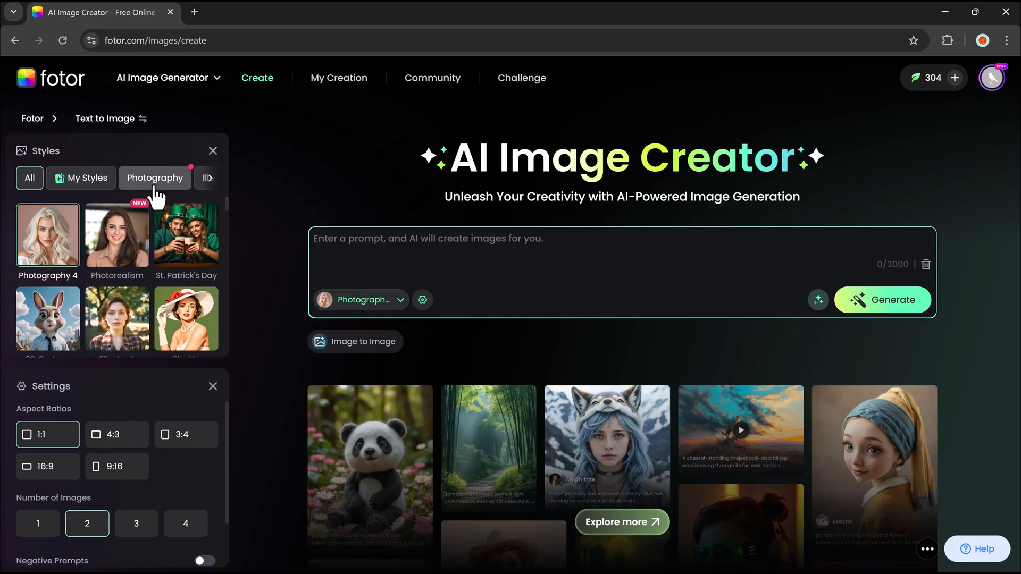
left_click(210, 181)
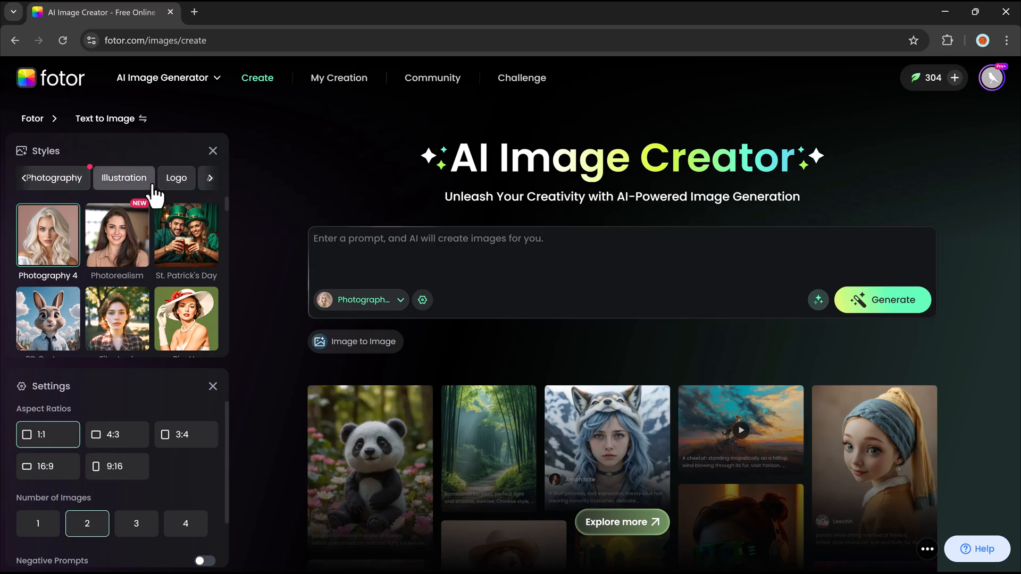
left_click(211, 180)
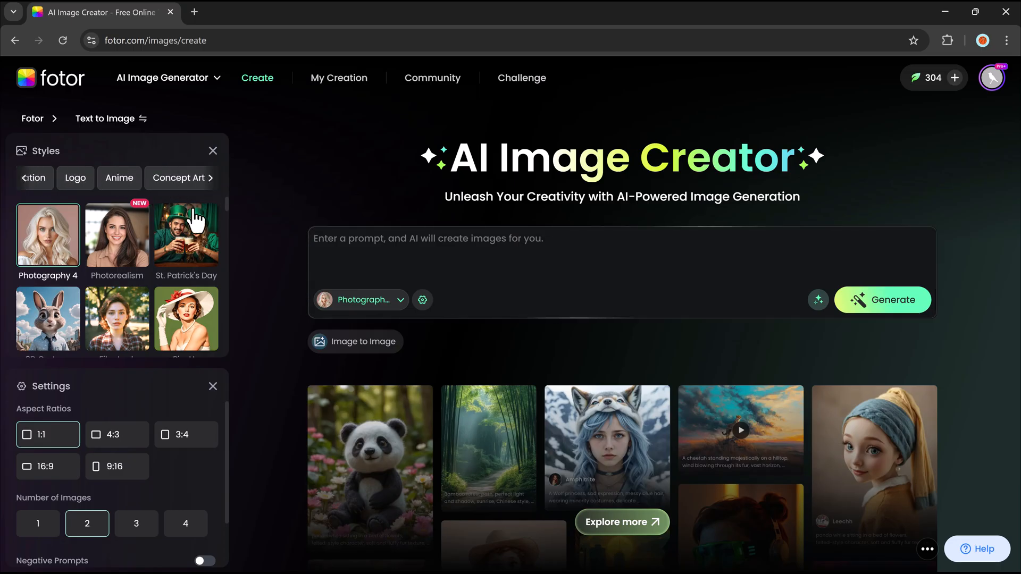
left_click(335, 297)
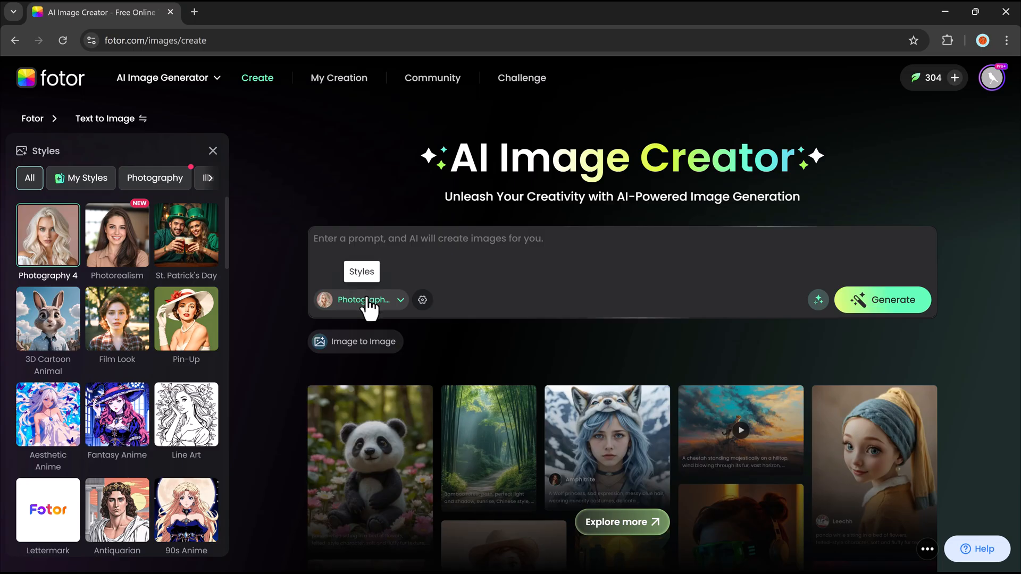
left_click(413, 254)
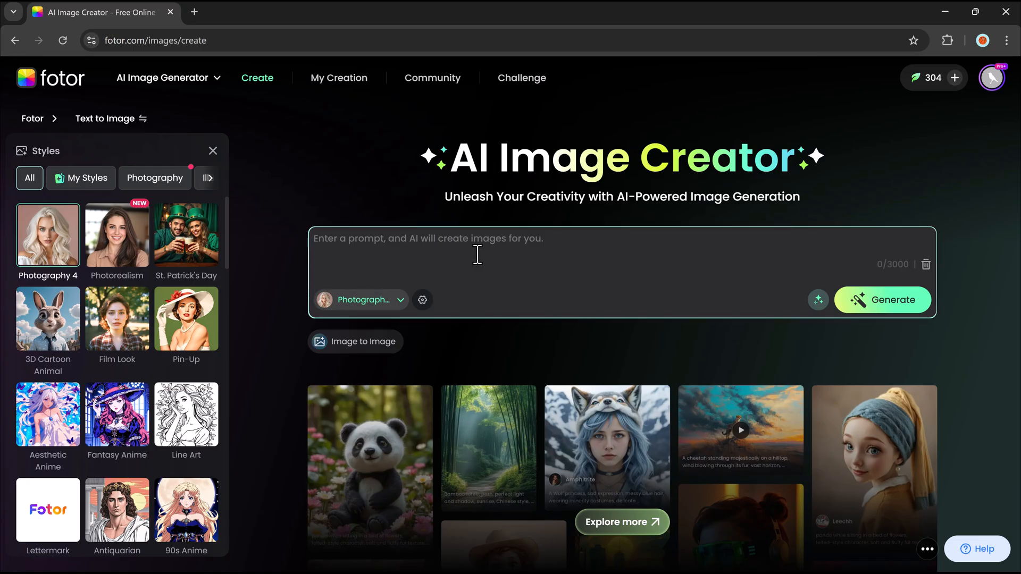
Step: Generate images from the pasted red-dress-in-city-crowd prompt
type("A stunning young woman with flowing dark hair walks gracefully through a bustling city crowd, wearing a breathtaking red dress that shimmers in the sunlight. The dress is elegant, with a flowing train and intricate lace or embroidery details. The crowd around her is diverse, dressed in modern city fashion, some engaged in conversation, others walking with purpose. The cityscape in the background features towering buildings, neon signs, and a mix of old and new architecture. The woman stands out effortlessly, her confident stride and radiant presence drawing the attention of passersby.\"")
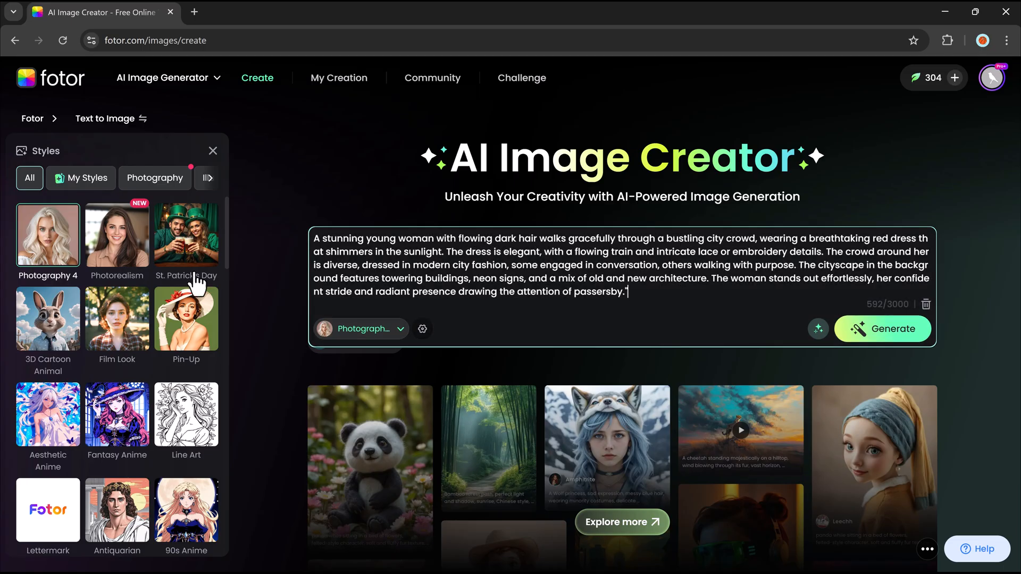
scroll(144, 250, "down", 1)
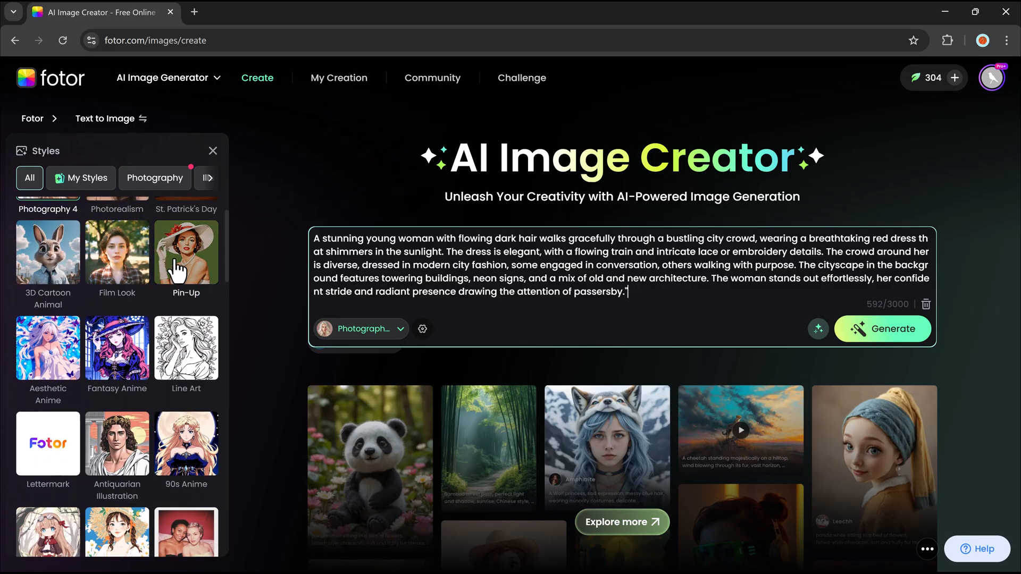
scroll(175, 271, "down", 2)
scroll(183, 263, "down", 3)
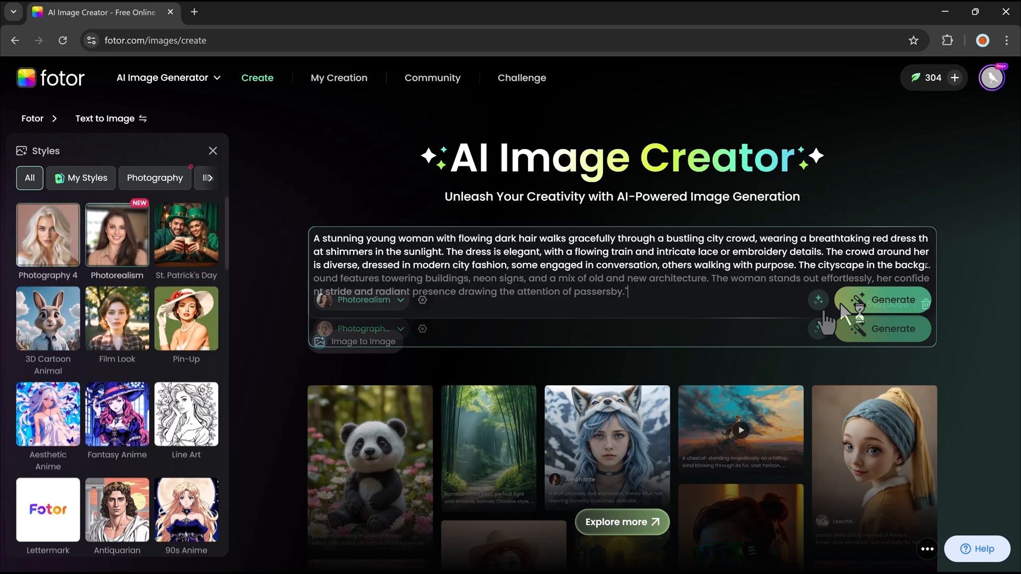
left_click(870, 301)
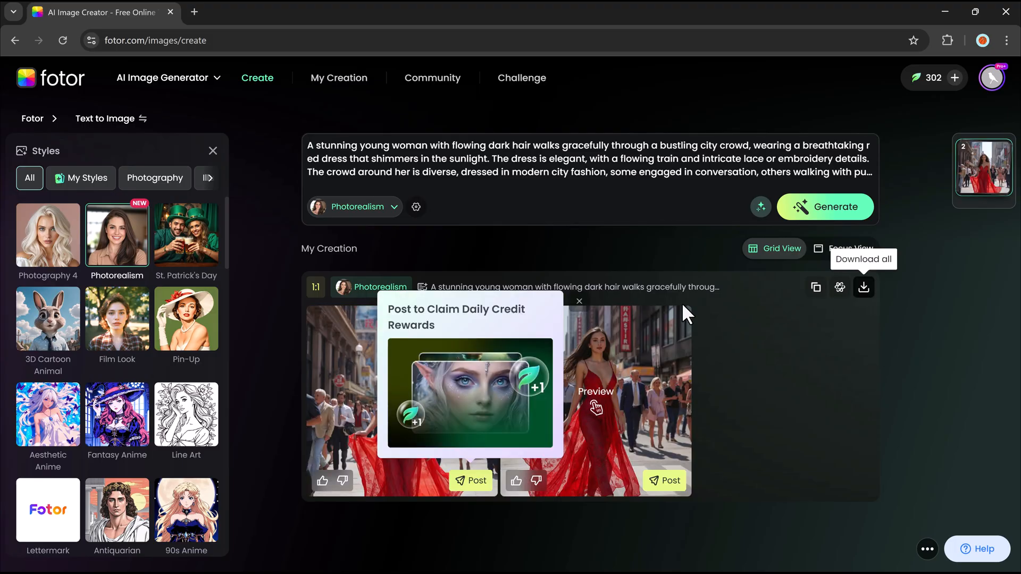
Step: Dismiss the credit rewards popup and preview both red-dress images in full view
left_click(580, 301)
left_click(456, 342)
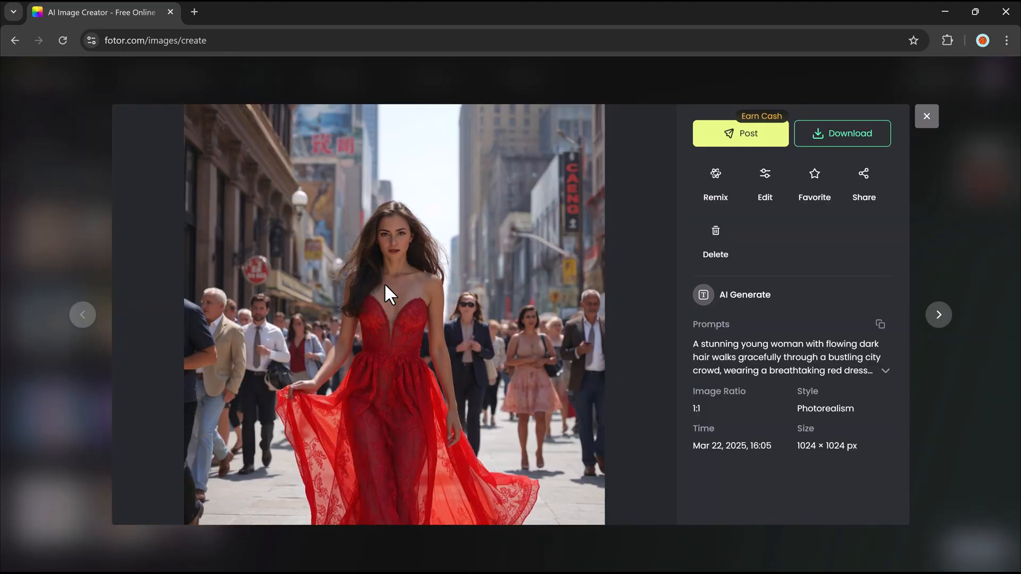
left_click(670, 359)
left_click(639, 362)
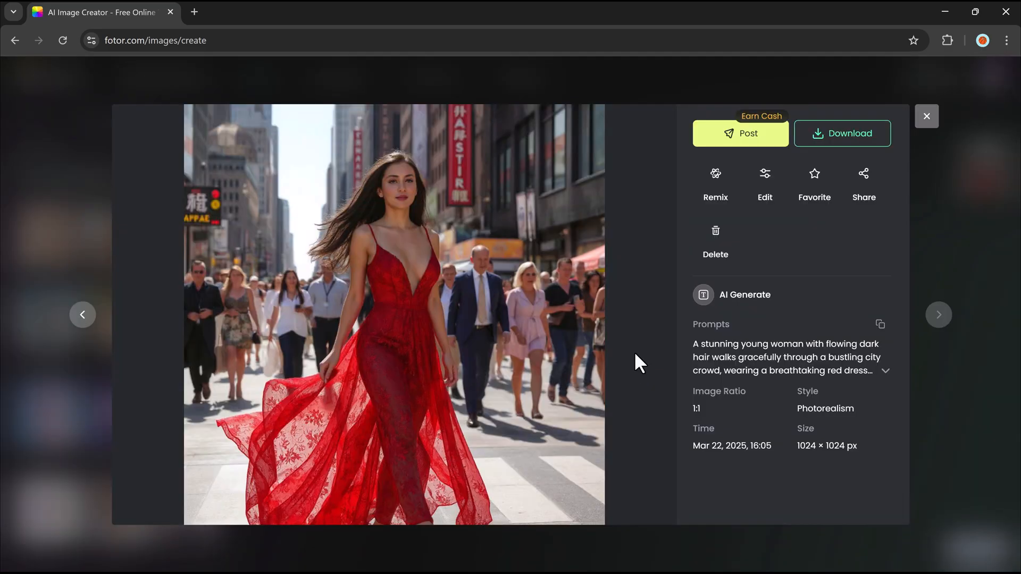
Step: Replace the prompt with the landscape text, generate in Photography 4 style, and view the first result
left_click(927, 117)
key("ctrl+a")
key("BackSpace")
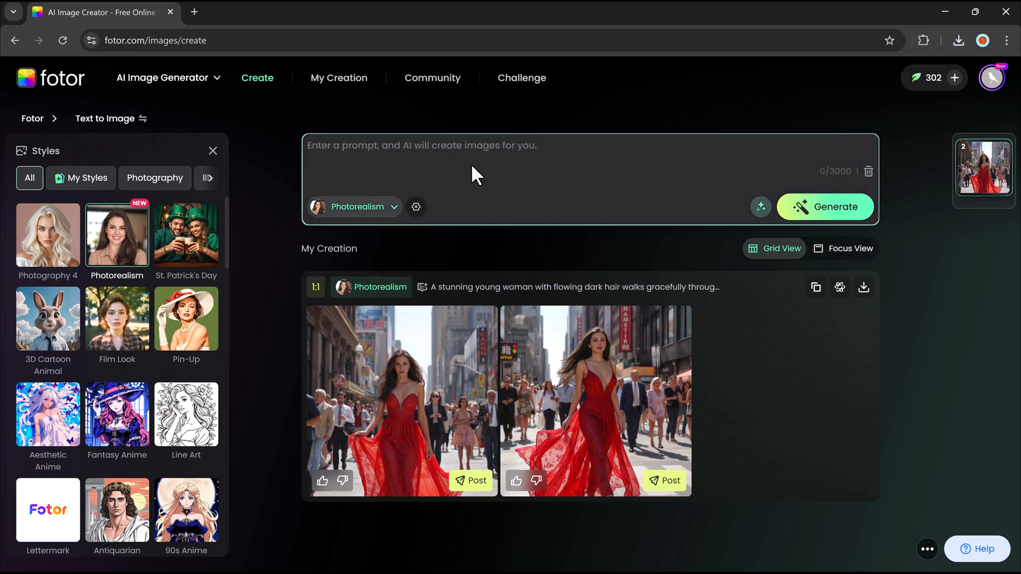
type("\"Imagine a breathtaking landscape untouched by human hands. Towering mountains cradle a crystal-clear lake, where the water reflects the fiery hues of a setting sun. Lush forests whisper secrets to the wind, and wildlife roams freely in perfect harmony. Describe this scene in vivid detail—what do you see, hear, and feel as you stand in the heart of nature’s untouched beauty?\"")
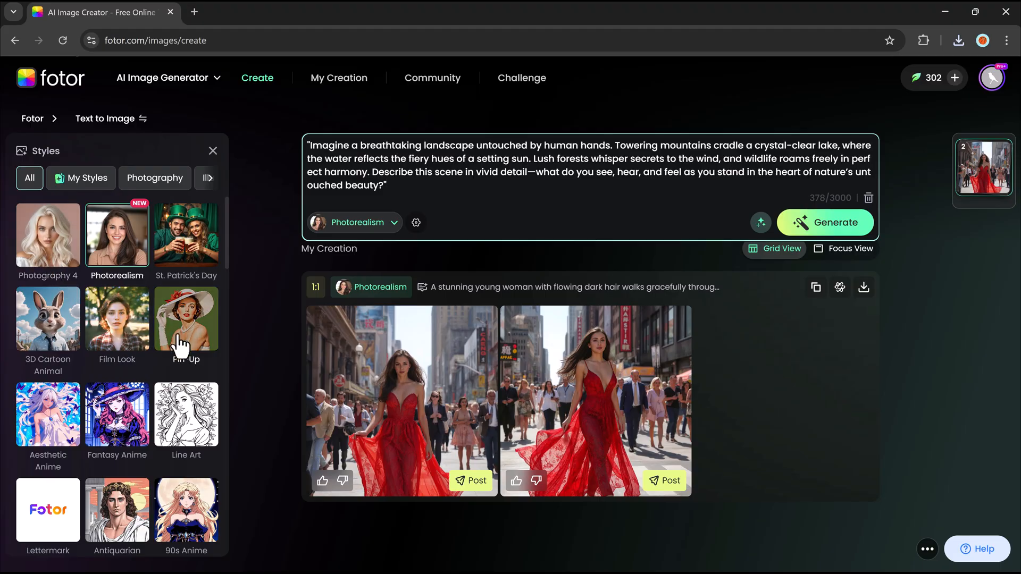
left_click(61, 250)
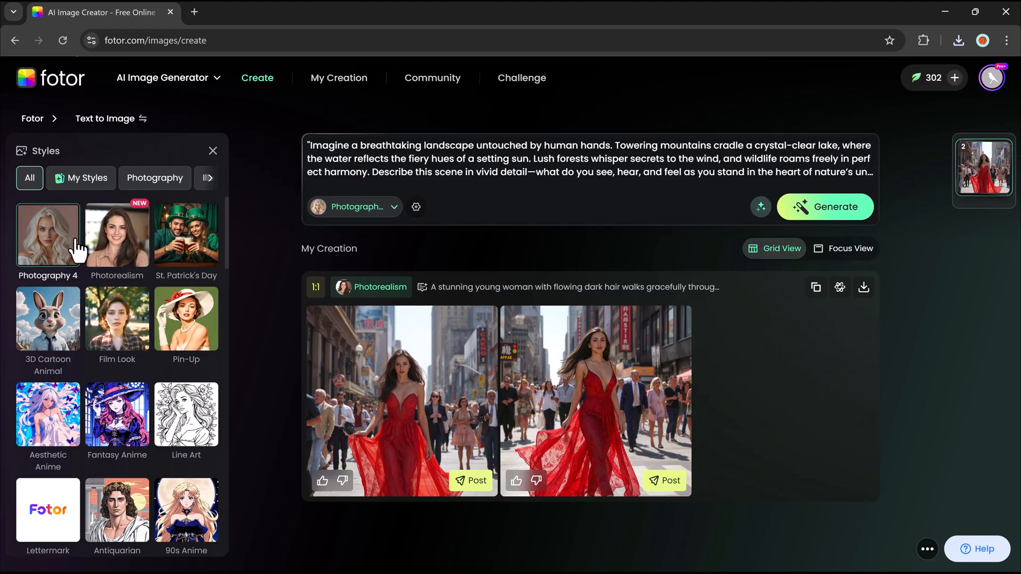
left_click(820, 222)
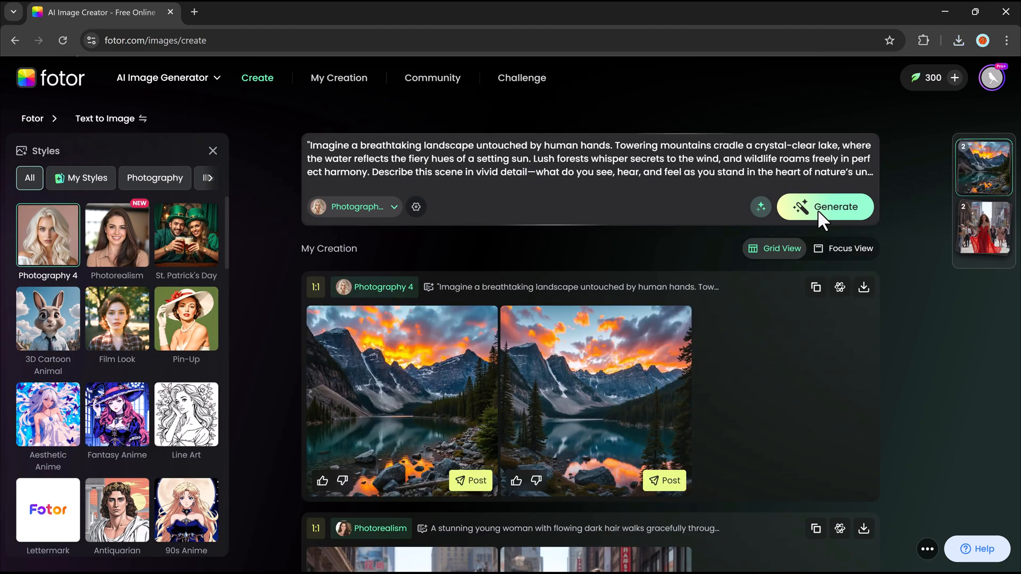
left_click(405, 379)
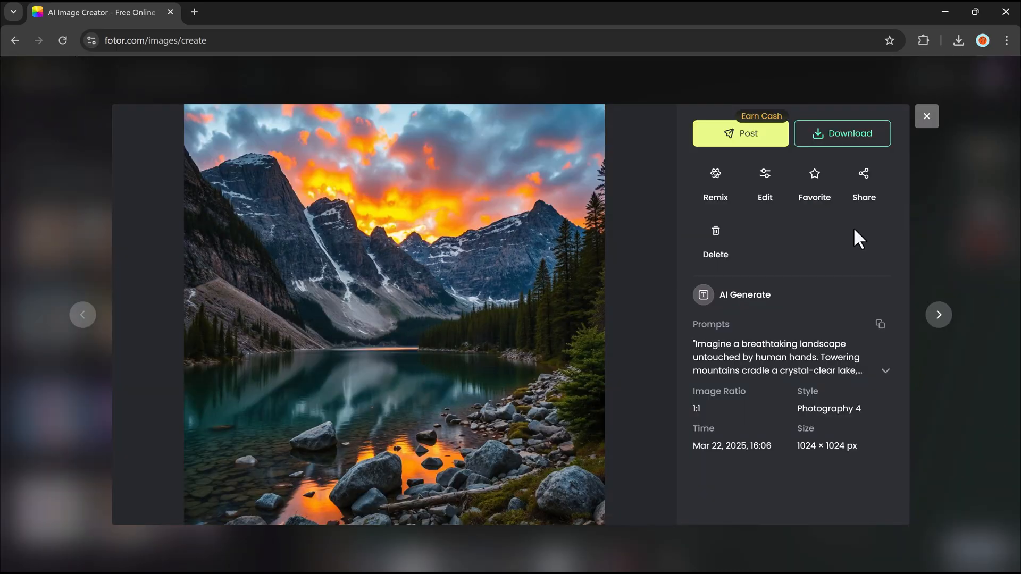
Step: Download the landscape image, close the viewer, and return to the home page
left_click(870, 137)
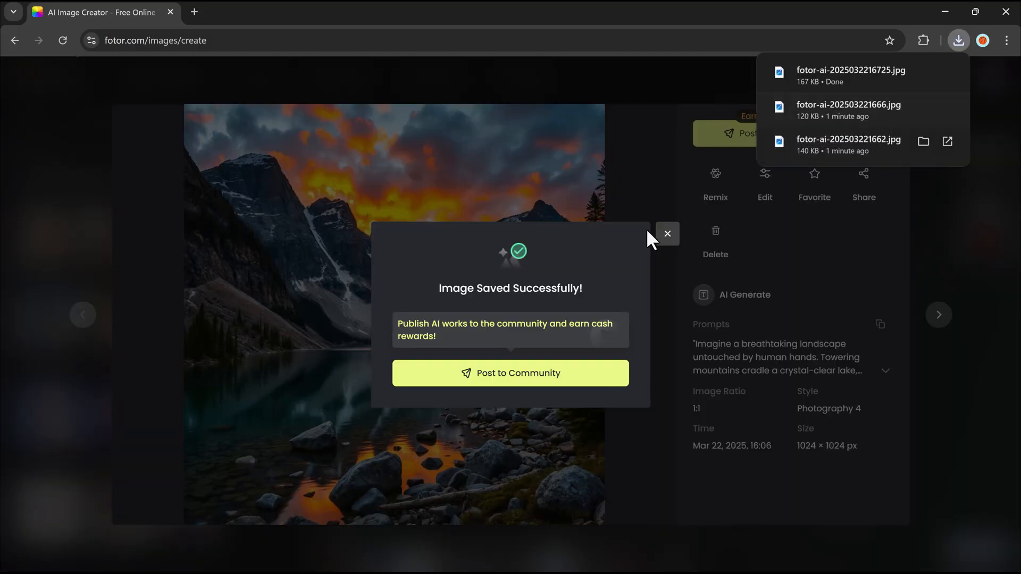
left_click(667, 233)
left_click(910, 160)
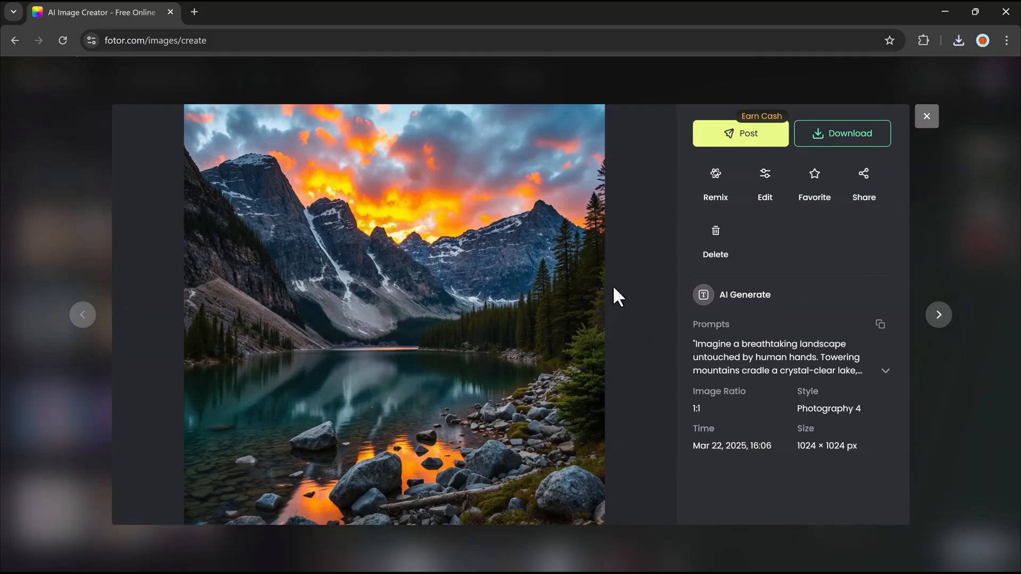
key("Escape")
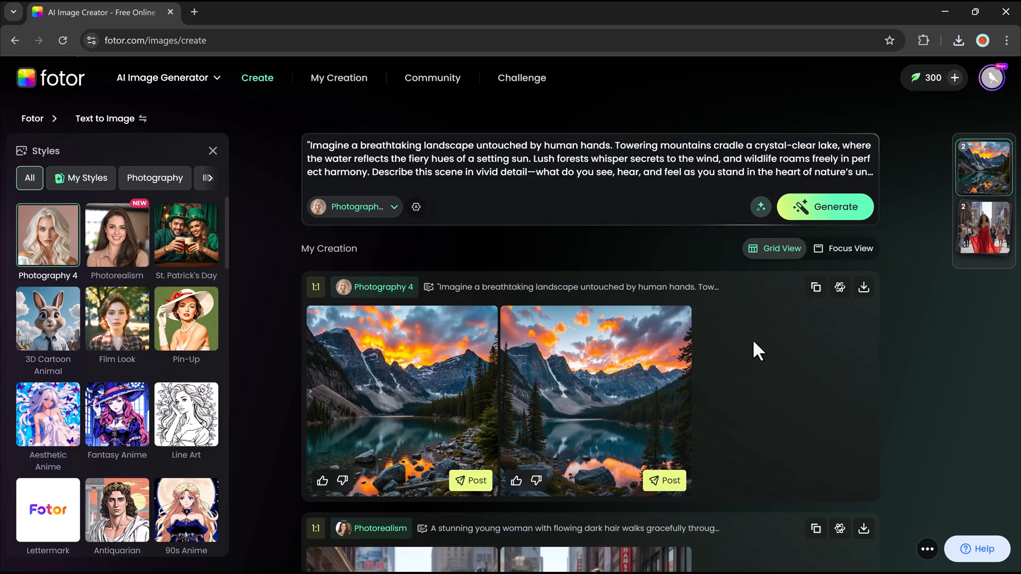
key("alt+Left")
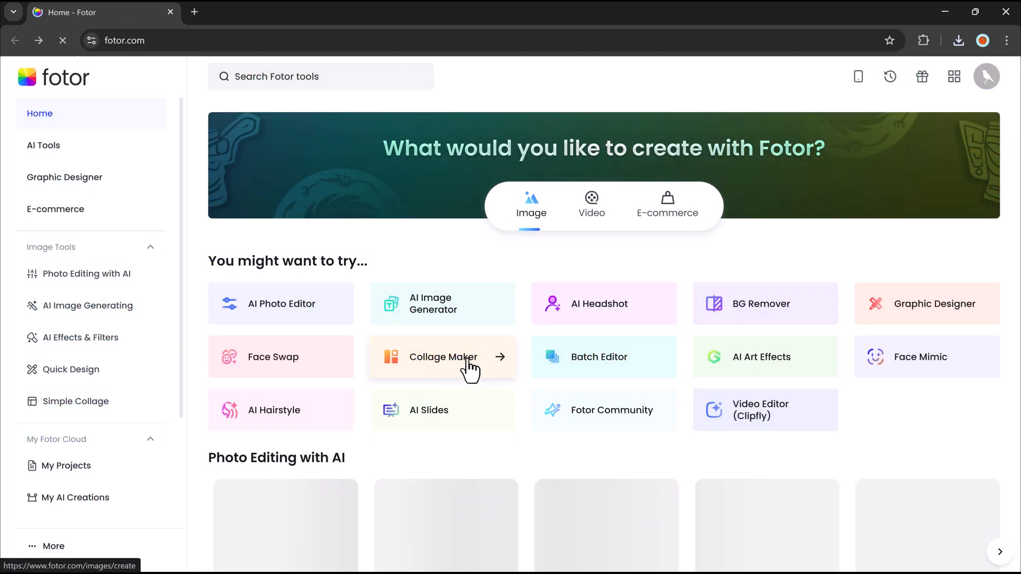
Step: Open the AI Video Generator from the home page's Video tools
left_click(592, 209)
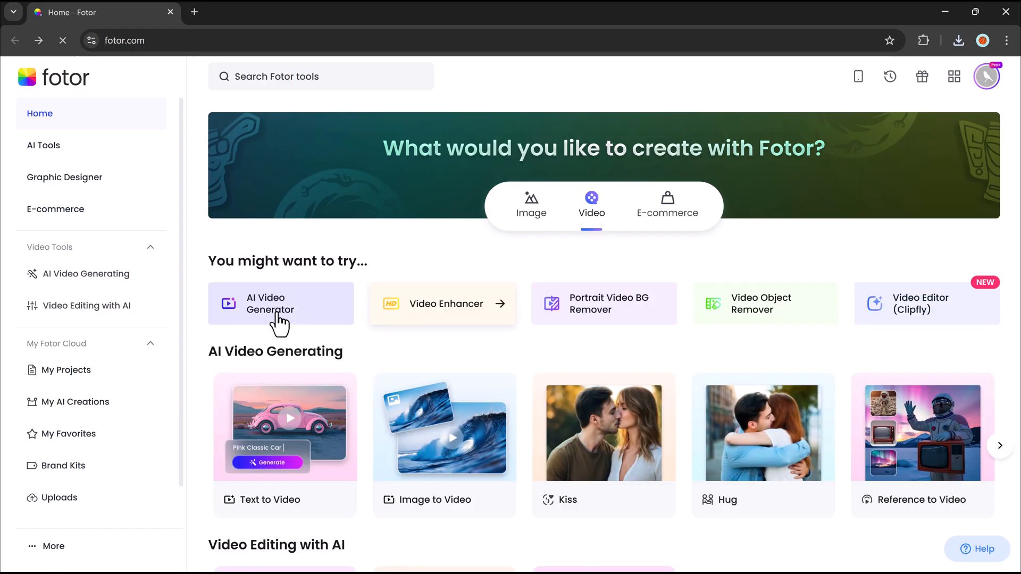
left_click(281, 319)
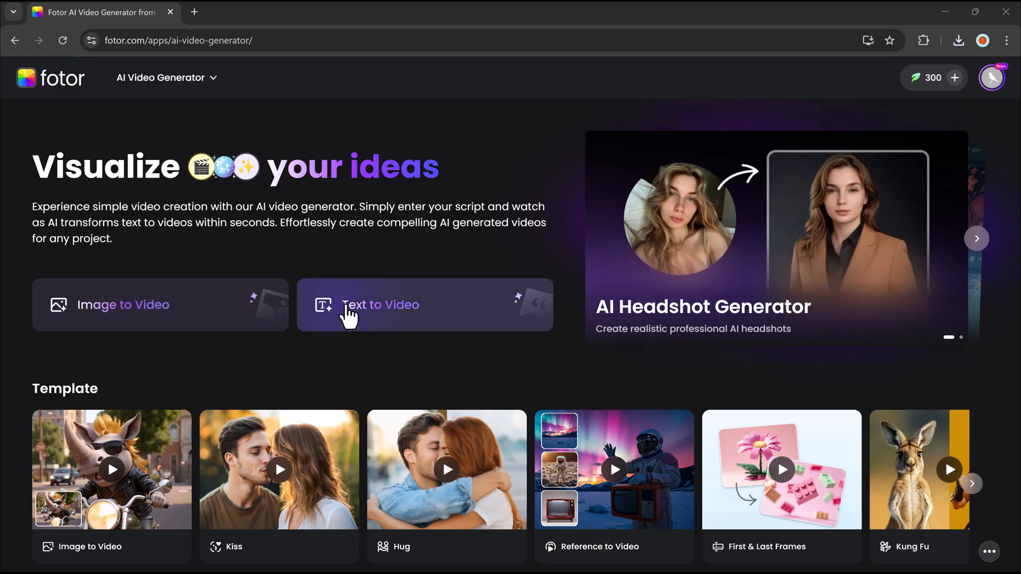
Step: Start Image to Video and show its template gallery (Image to Video, Kiss, Hug, Kung Fu)
left_click(168, 325)
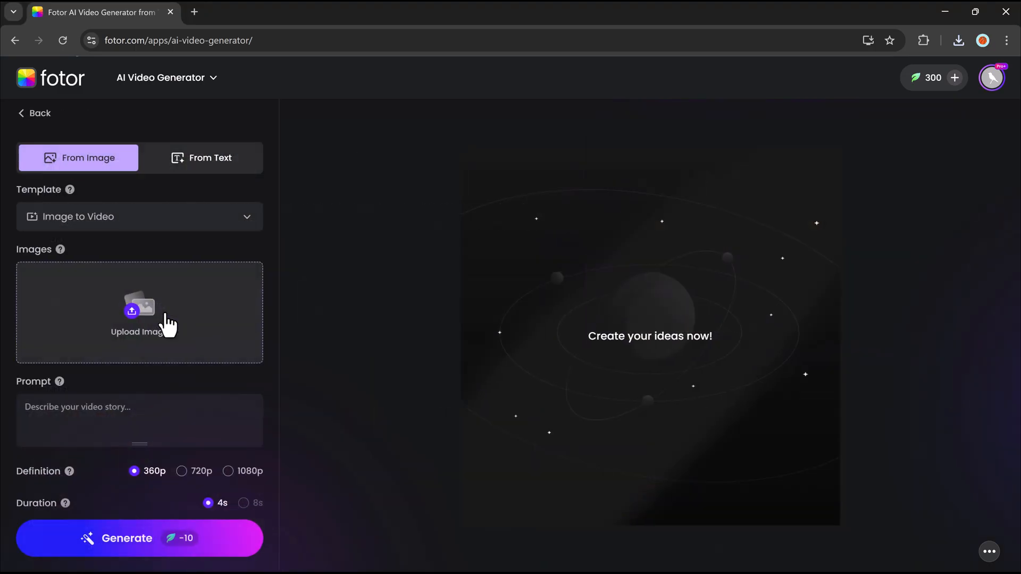
left_click(202, 157)
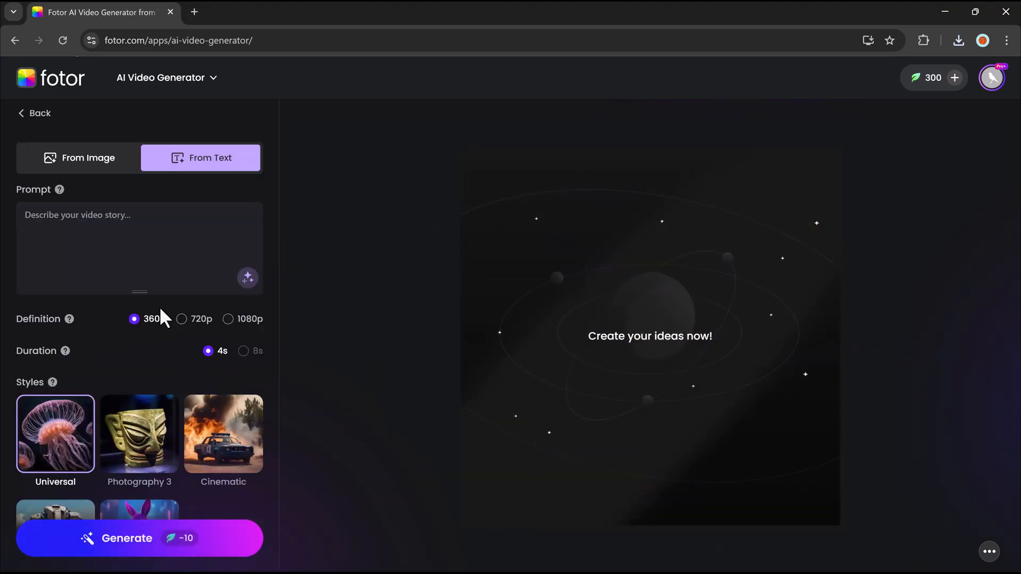
left_click(94, 169)
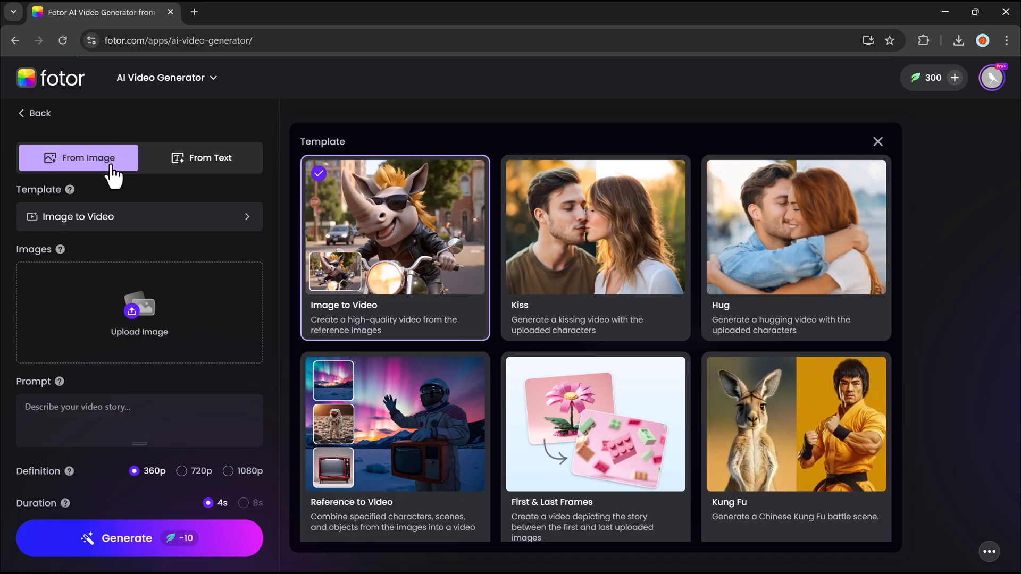
Step: Switch to From Text and paste the landscape prompt as the video description
left_click(183, 170)
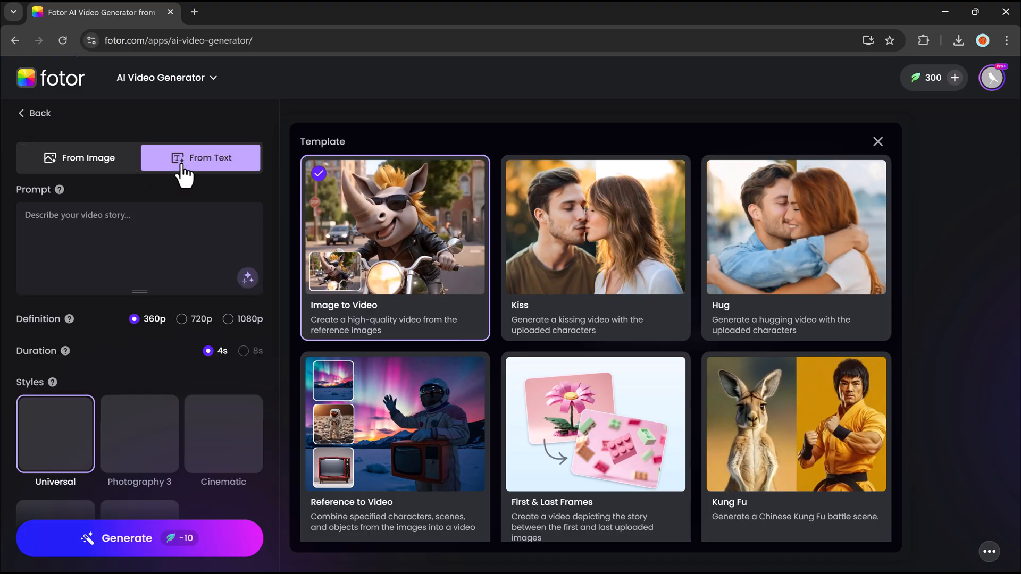
left_click(127, 232)
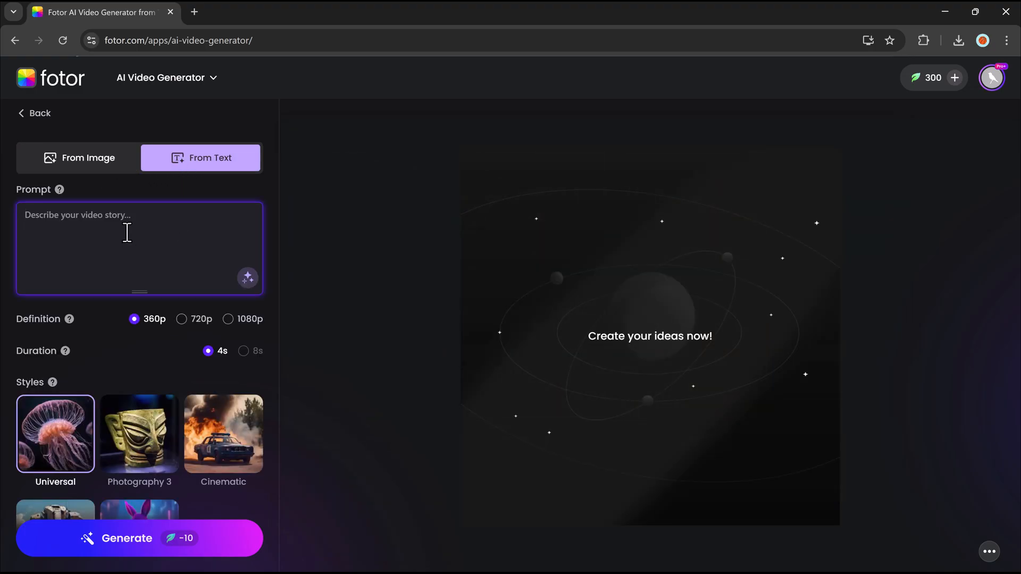
key("ctrl+v")
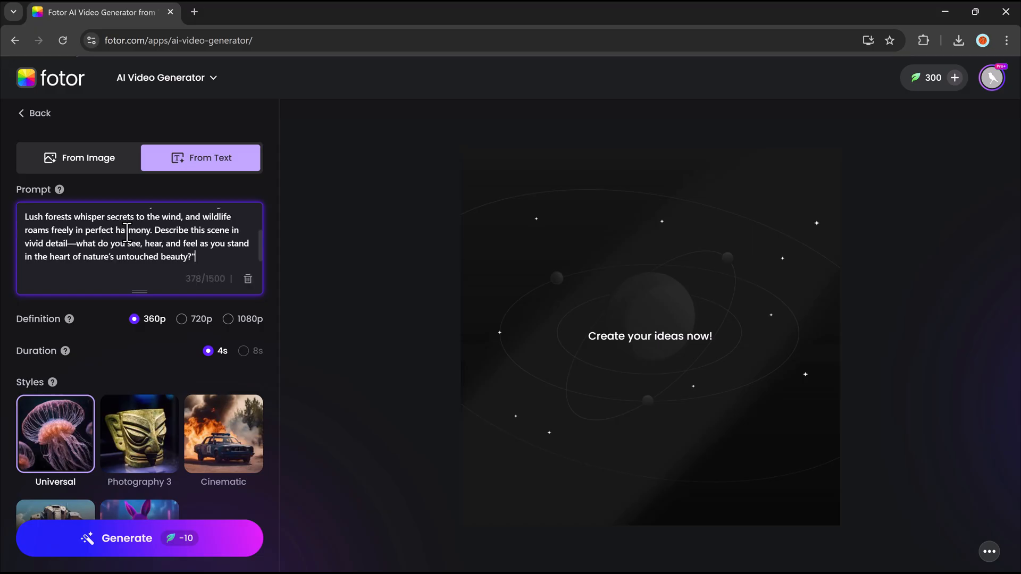
scroll(127, 232, "up", 2)
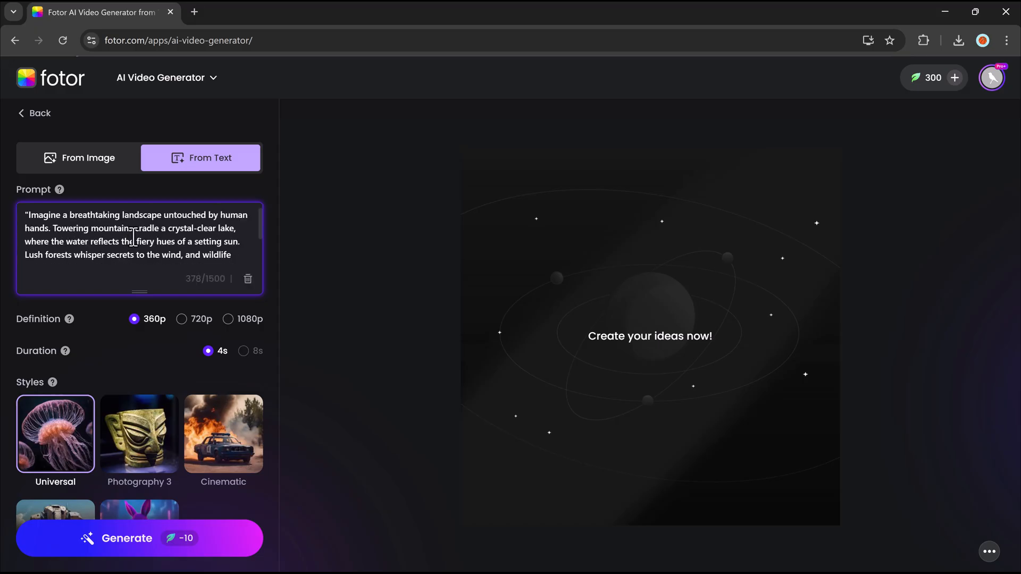
Step: Set the video definition to 1080p and choose the Cinematic style
left_click(183, 321)
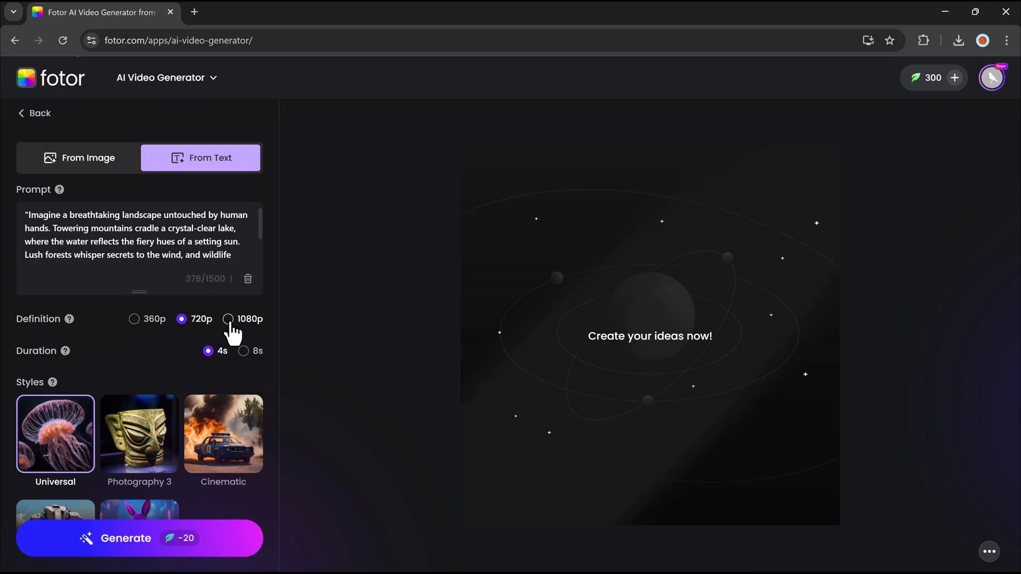
left_click(232, 321)
scroll(155, 272, "down", 1)
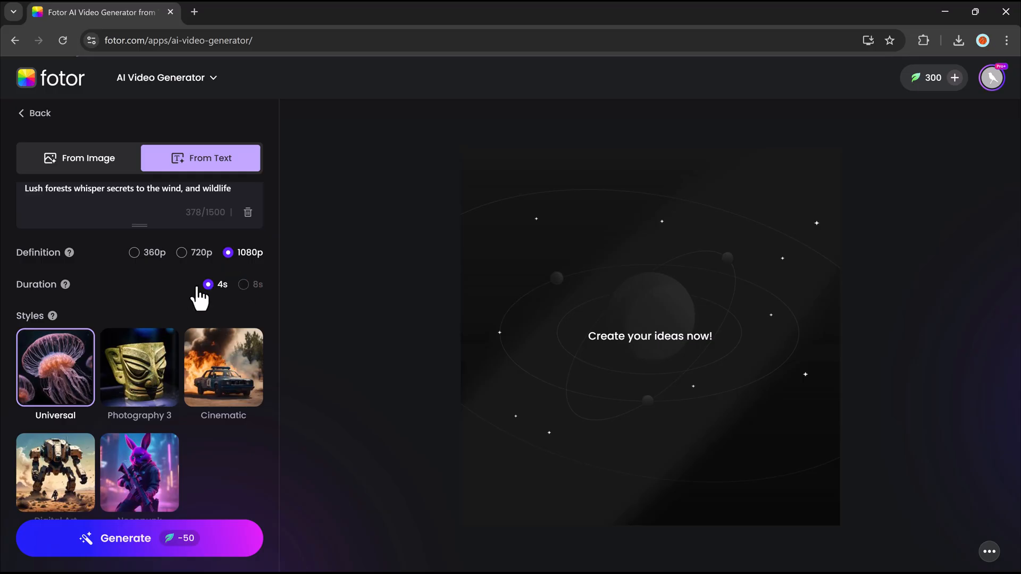
left_click(183, 253)
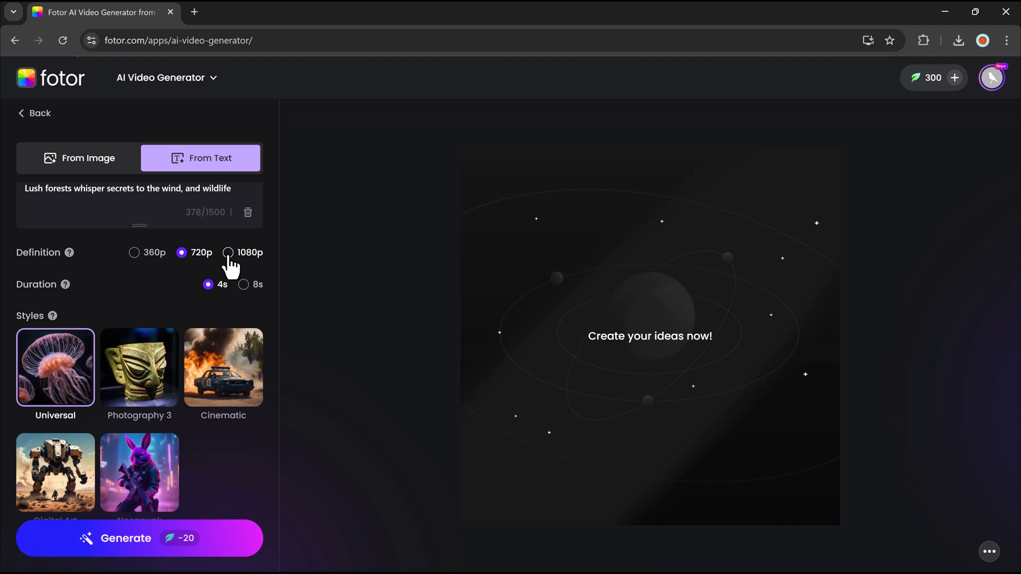
left_click(229, 252)
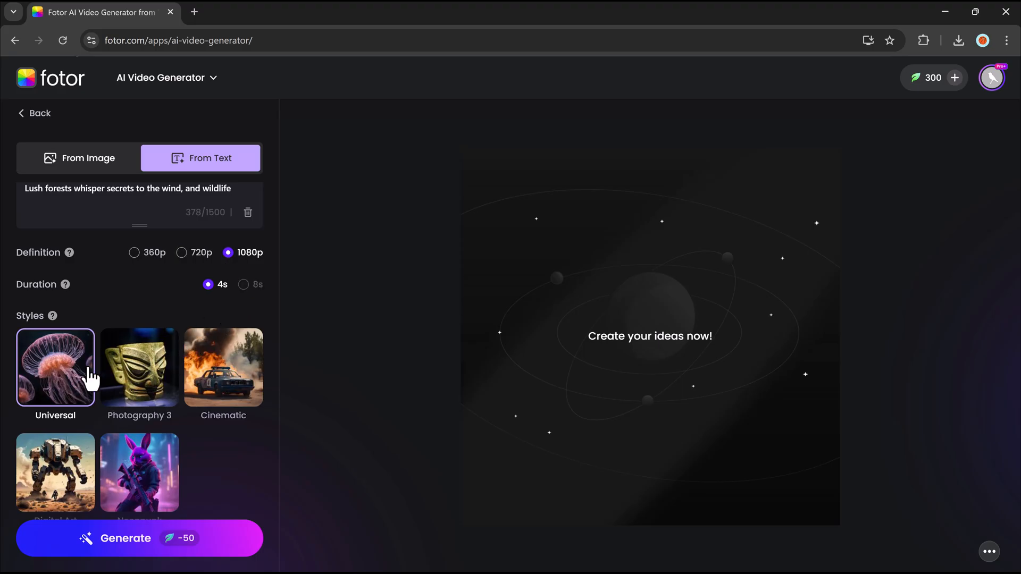
scroll(92, 378, "down", 1)
left_click(152, 338)
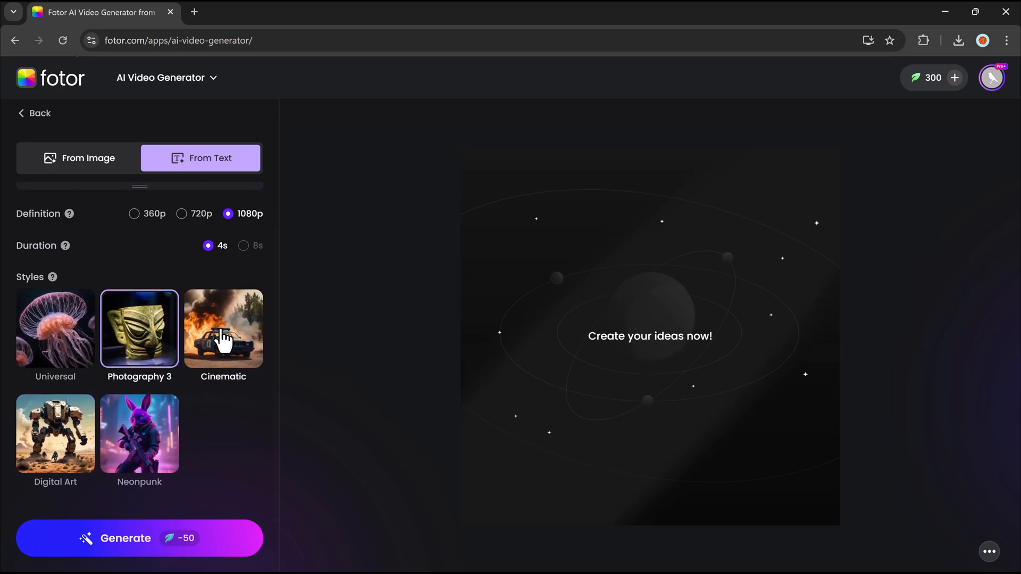
left_click(221, 339)
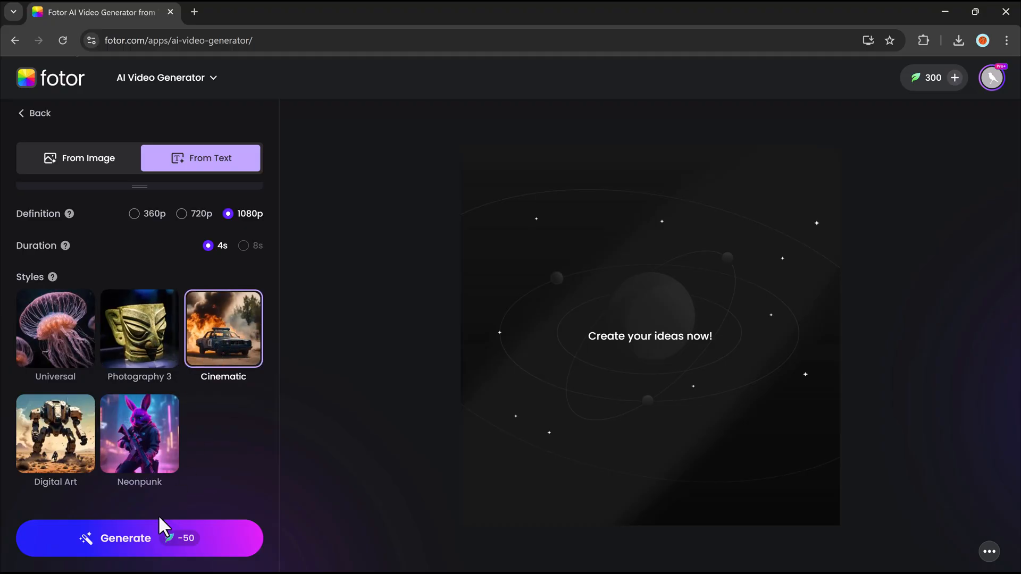
Step: Generate the landscape video, then a second clip from the pasted red-dress sunset-lake prompt
left_click(154, 533)
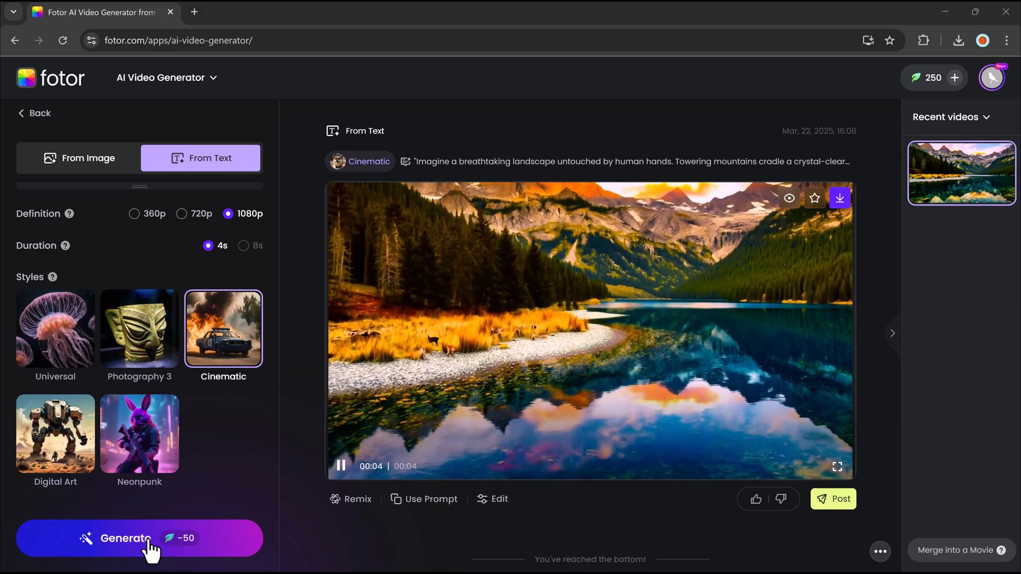
scroll(168, 375, "up", 3)
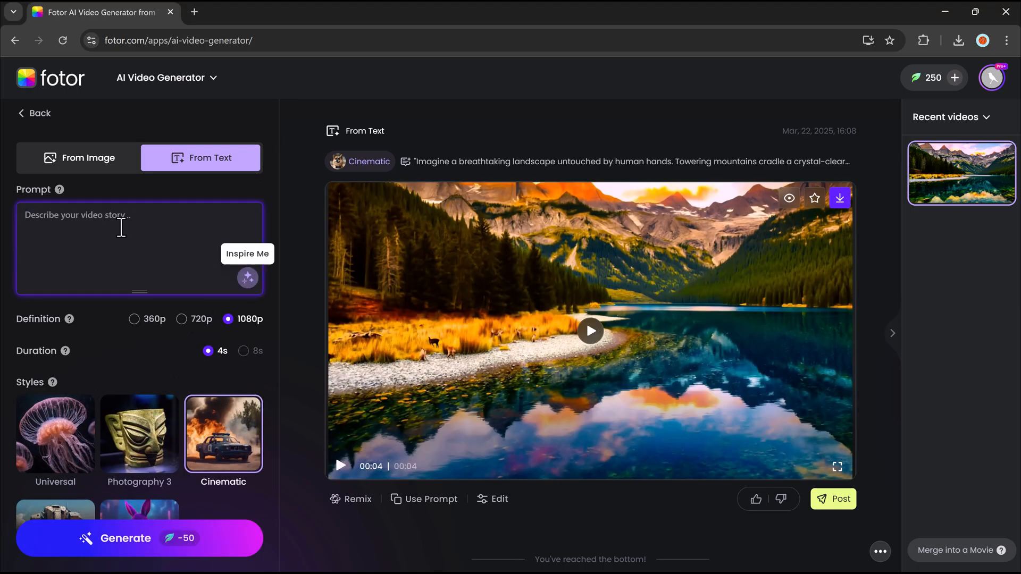
key("ctrl+v")
scroll(103, 234, "up", 3)
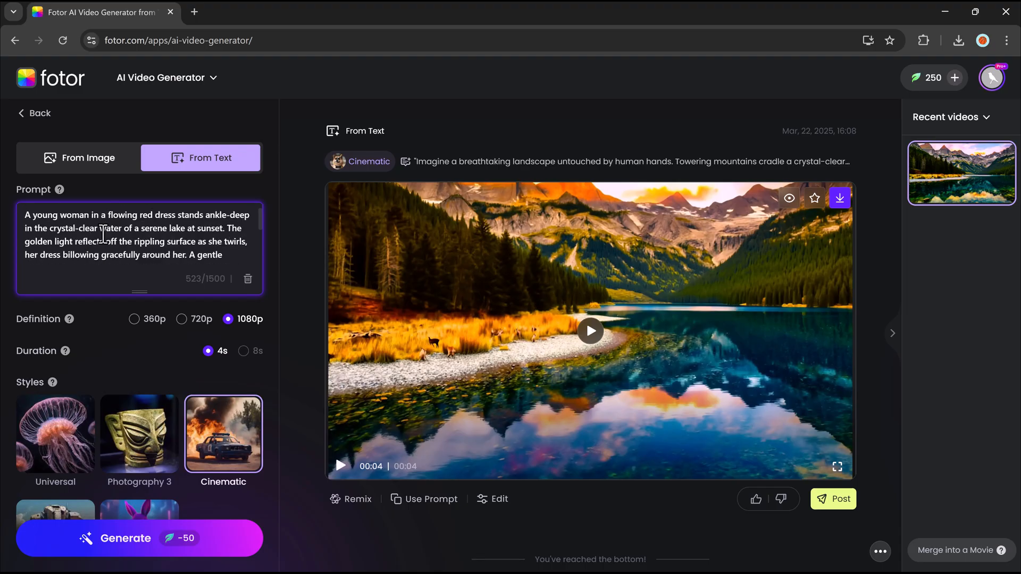
scroll(120, 335, "down", 1)
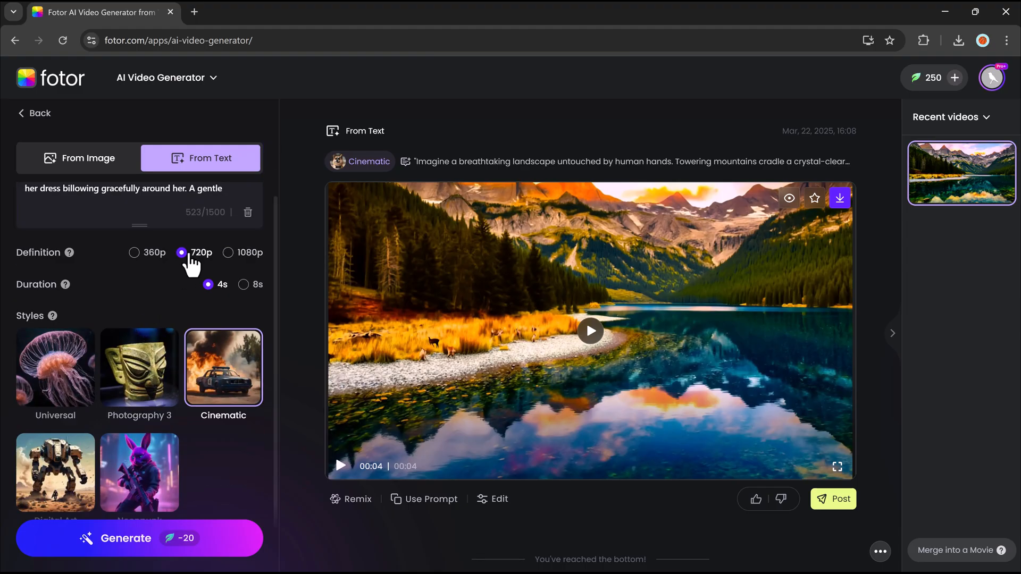
scroll(159, 455, "down", 1)
left_click(140, 539)
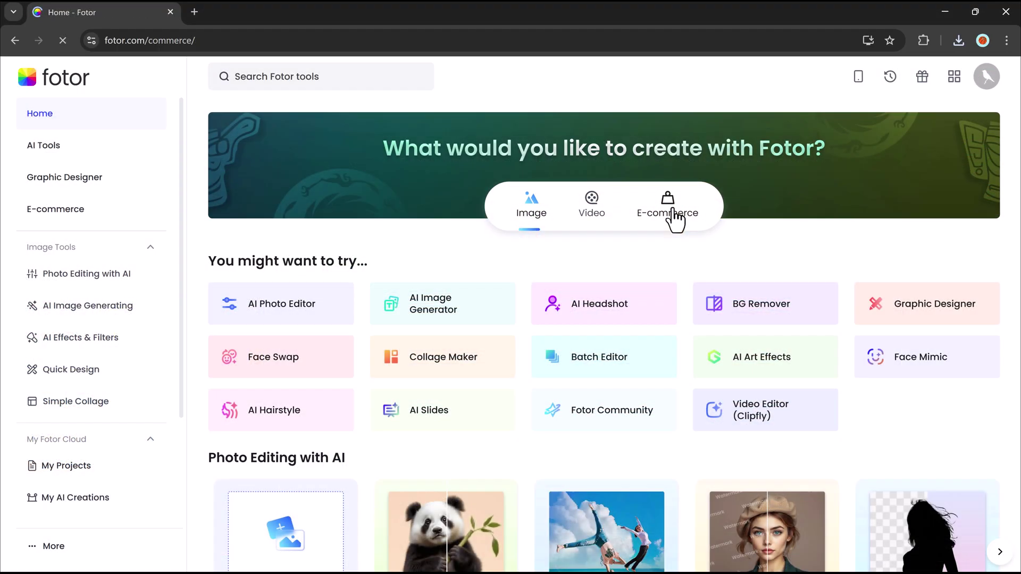
Step: Load the woman sample photo into the E-commerce BG Remover editor
left_click(674, 215)
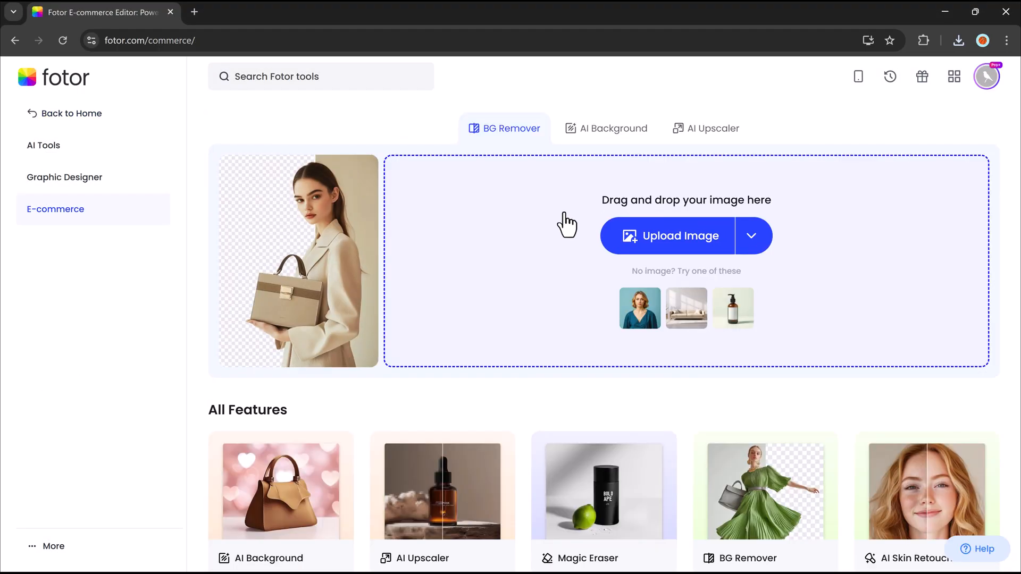
scroll(567, 226, "down", 3)
scroll(566, 223, "down", 2)
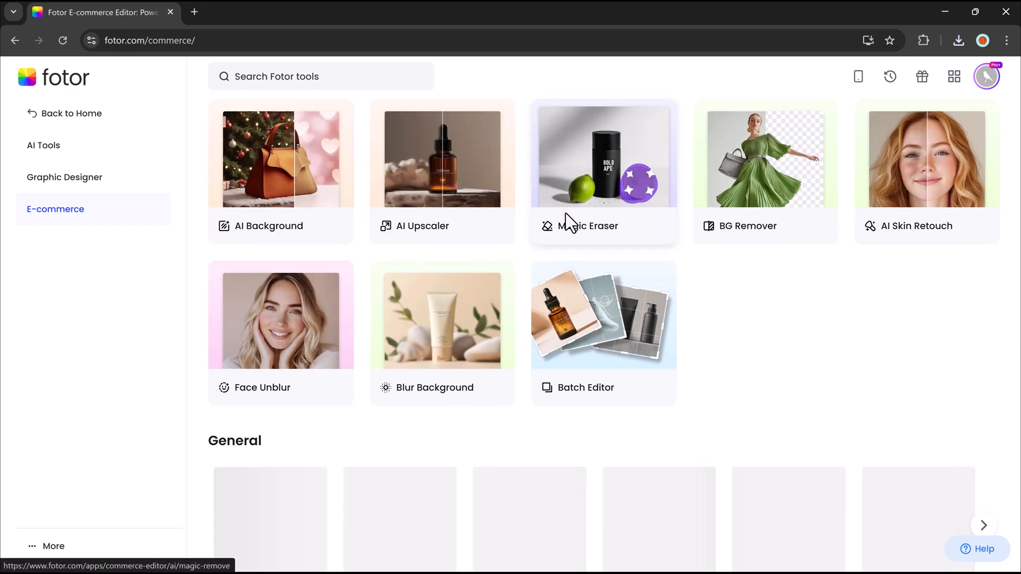
scroll(567, 226, "up", 4)
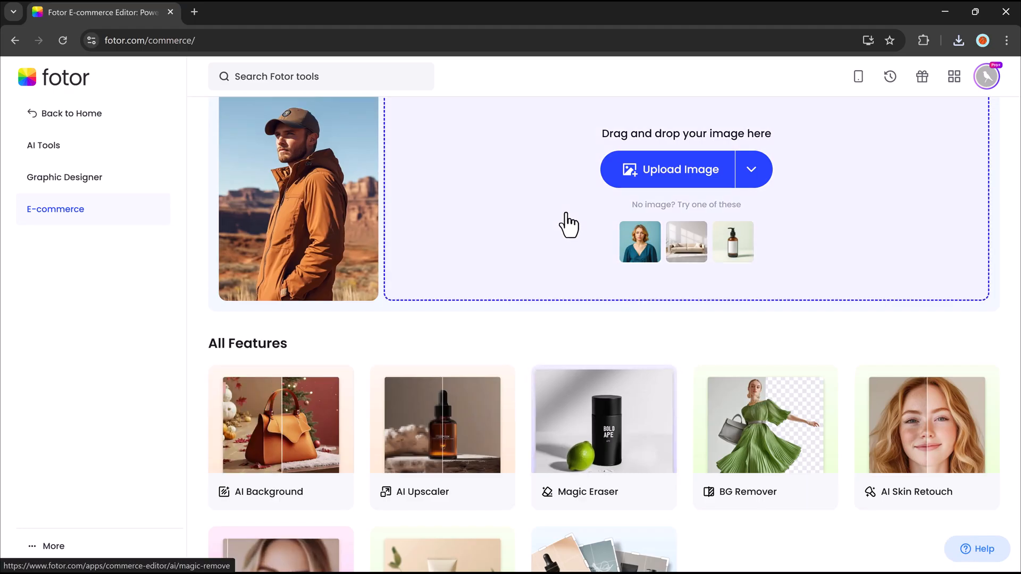
scroll(566, 225, "up", 1)
scroll(569, 224, "down", 2)
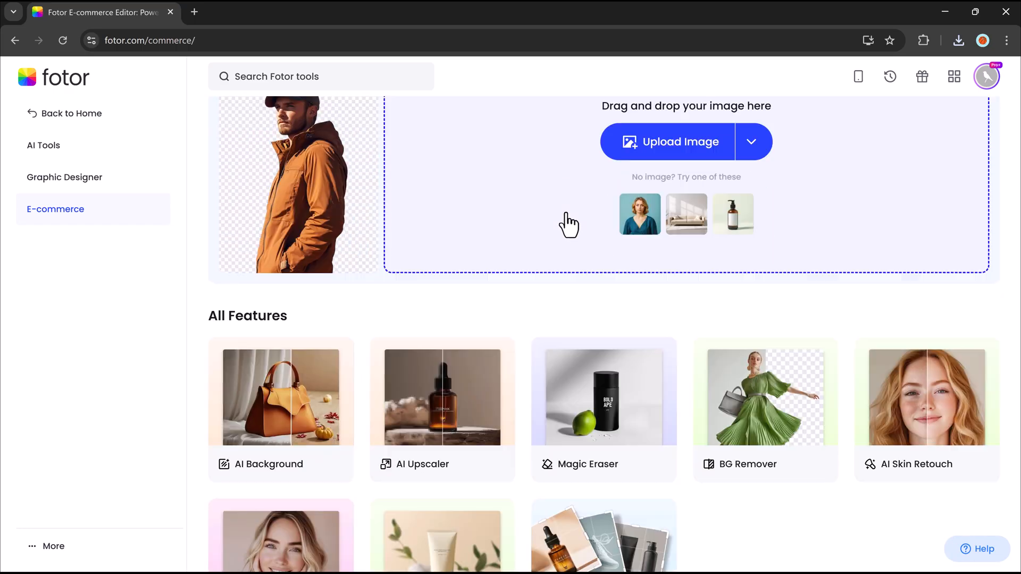
scroll(568, 224, "down", 1)
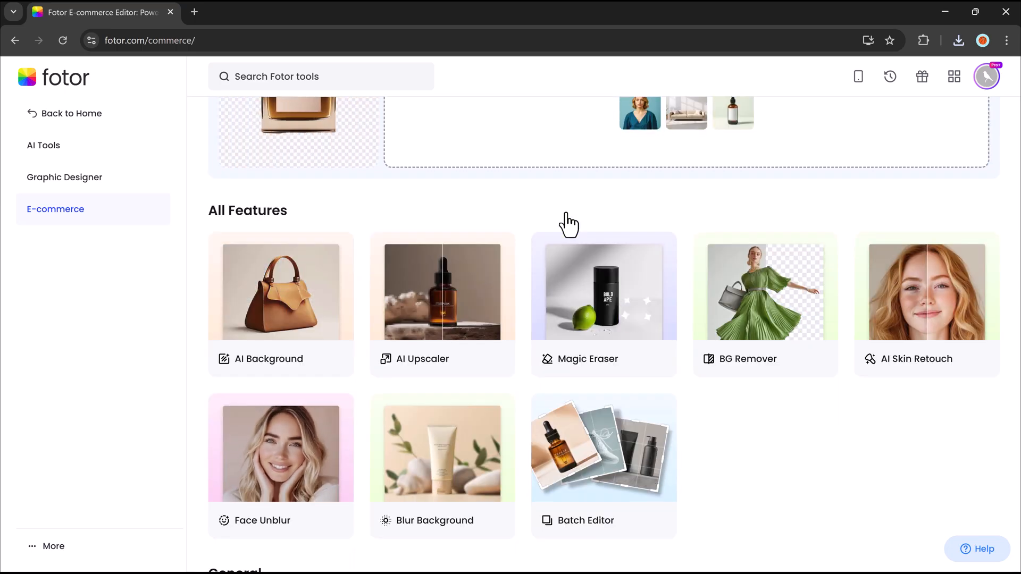
scroll(568, 225, "up", 3)
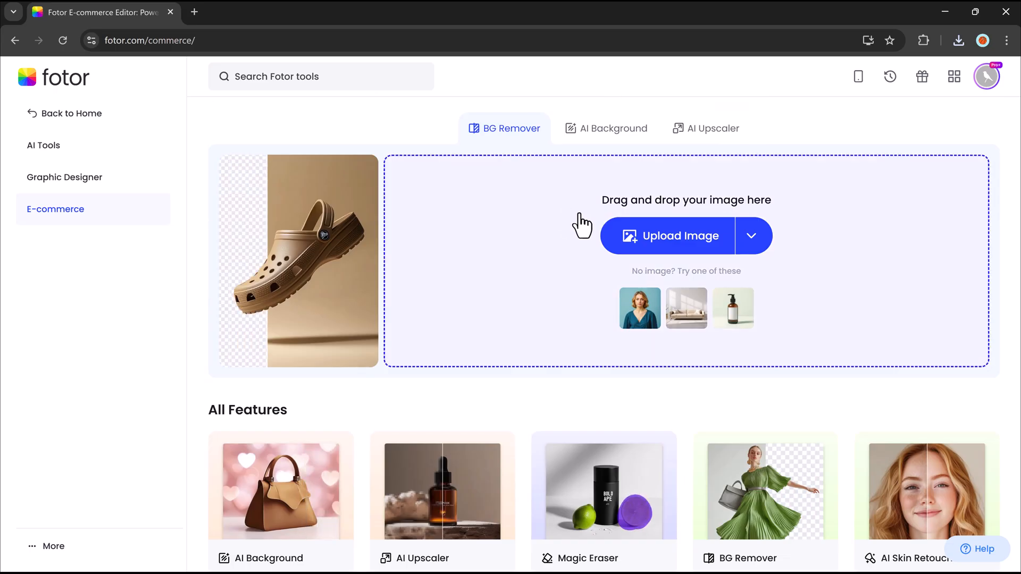
left_click(640, 309)
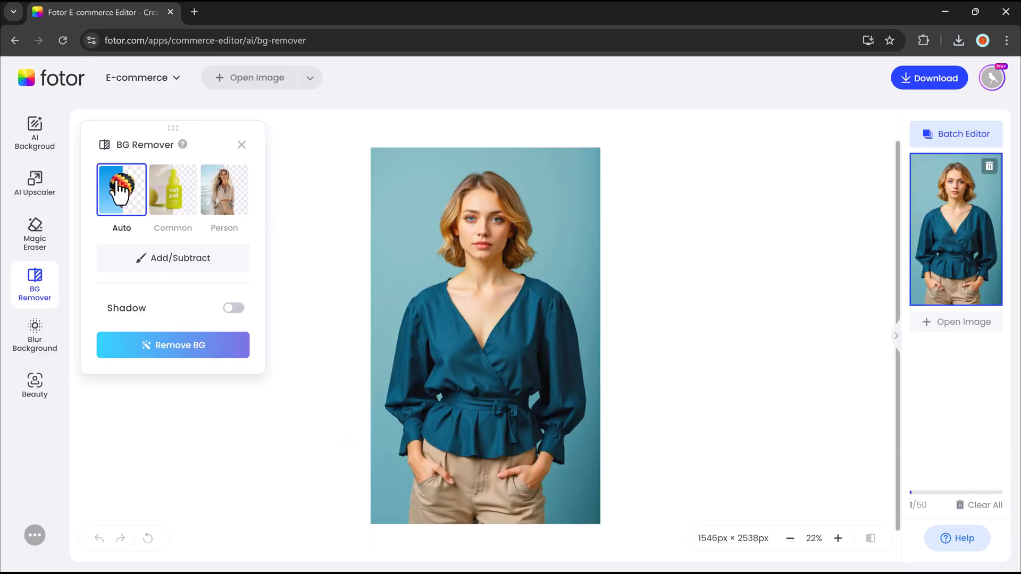
Step: Remove the background from the woman's photo and apply the result
left_click(179, 348)
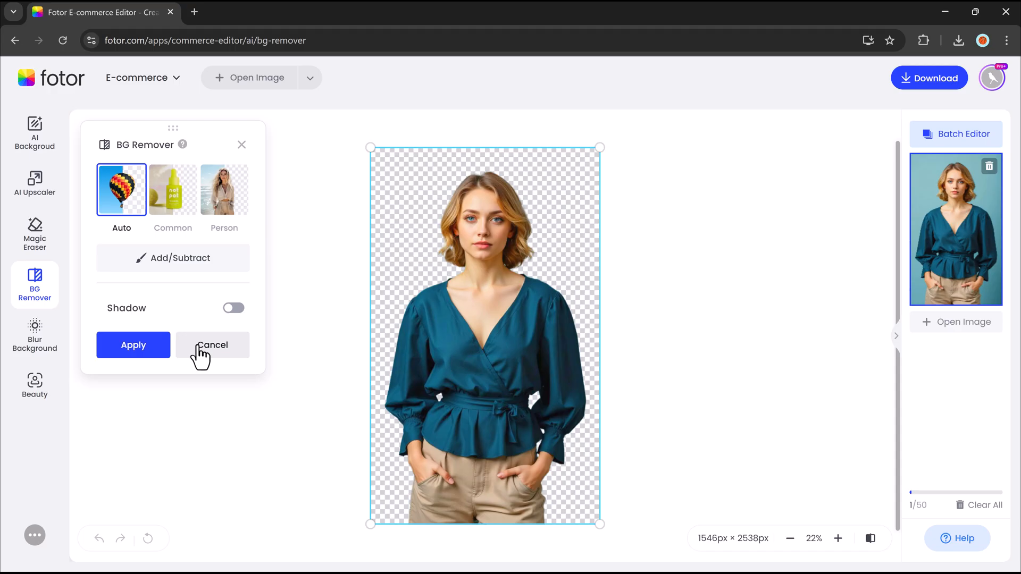
left_click(174, 349)
Step: Upscale the image 2× with Results Comparison enabled and apply it
left_click(36, 185)
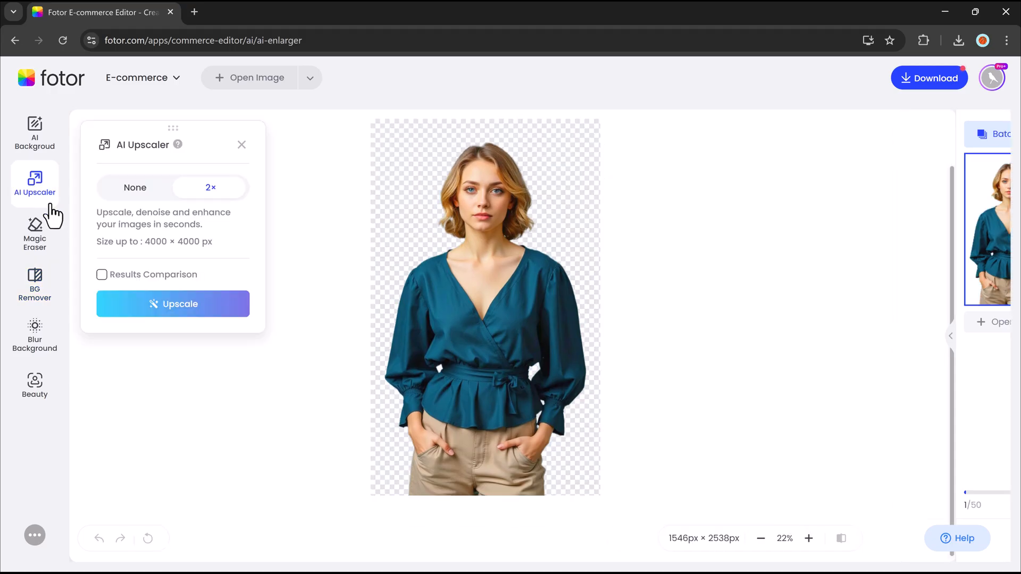
left_click(102, 275)
left_click(160, 317)
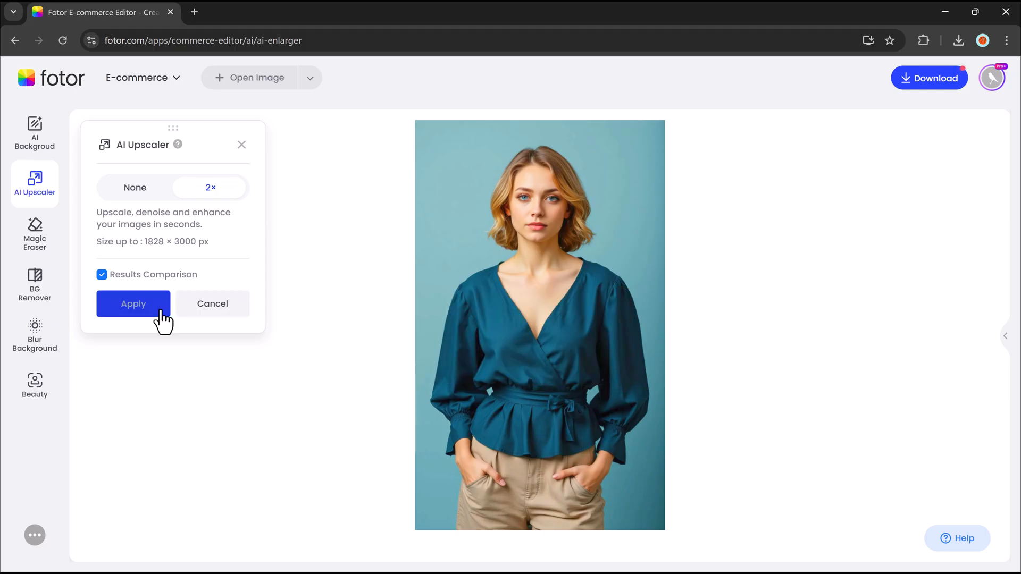
left_click(160, 318)
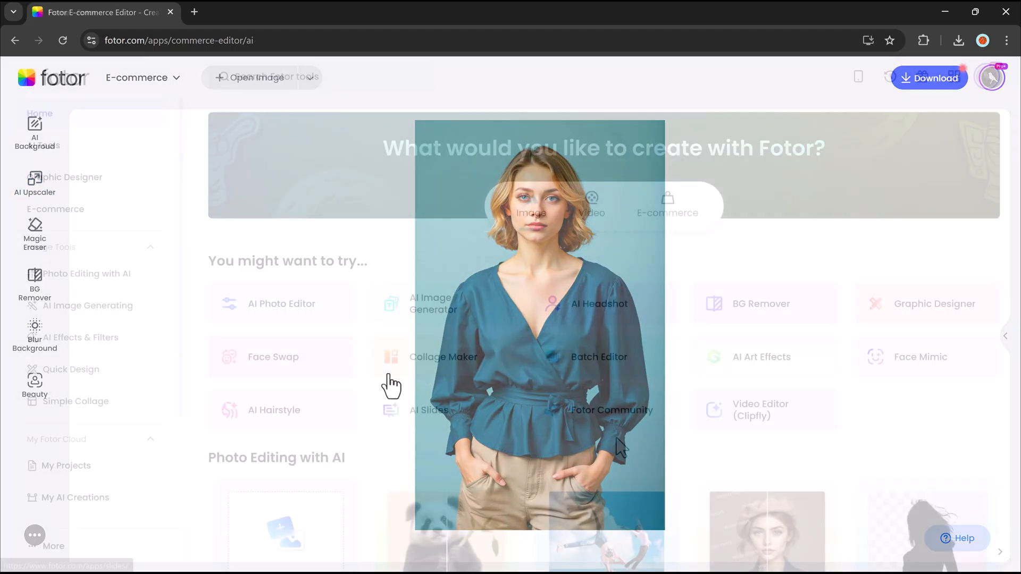
scroll(617, 443, "down", 3)
scroll(616, 446, "down", 2)
scroll(619, 446, "down", 4)
scroll(616, 445, "down", 2)
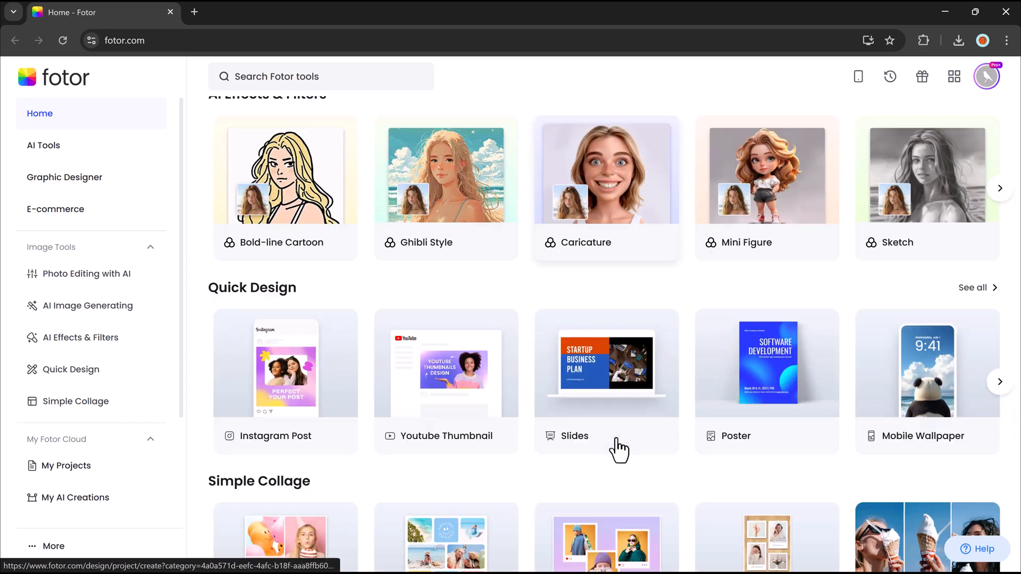
scroll(615, 449, "down", 2)
scroll(615, 448, "down", 2)
scroll(619, 449, "down", 3)
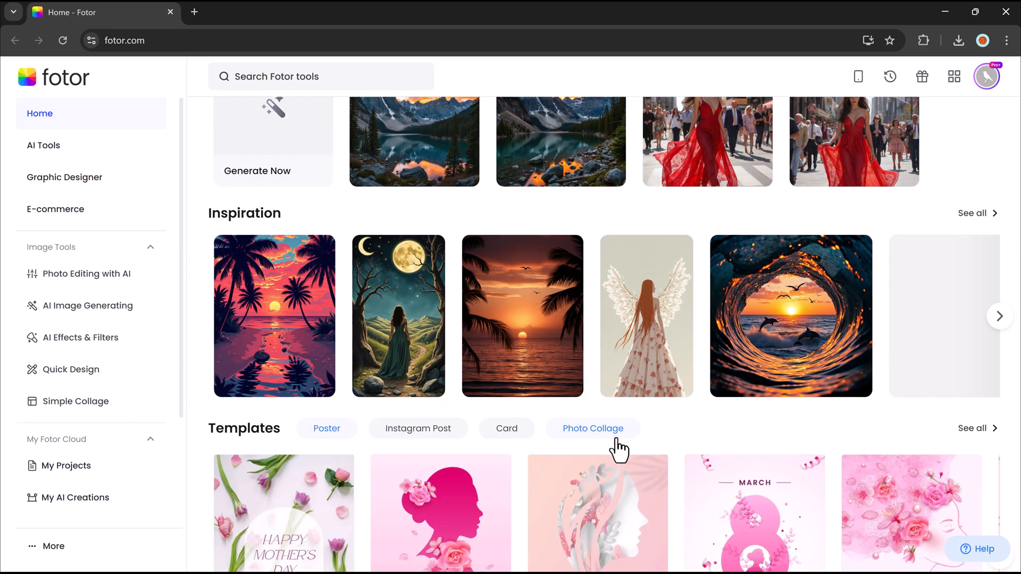
scroll(618, 447, "down", 3)
scroll(618, 447, "down", 2)
scroll(618, 447, "up", 3)
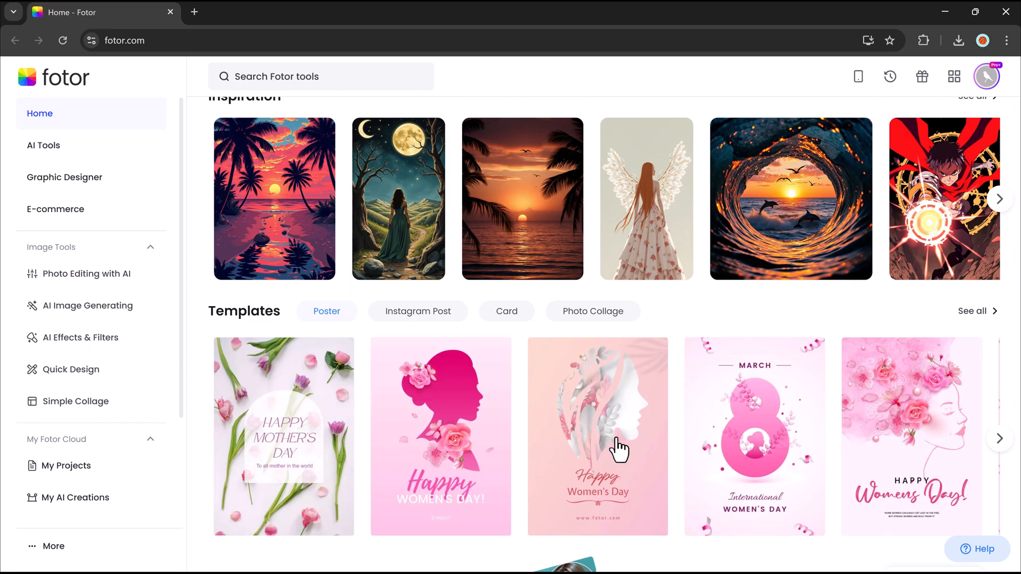
scroll(618, 447, "up", 3)
scroll(616, 447, "up", 4)
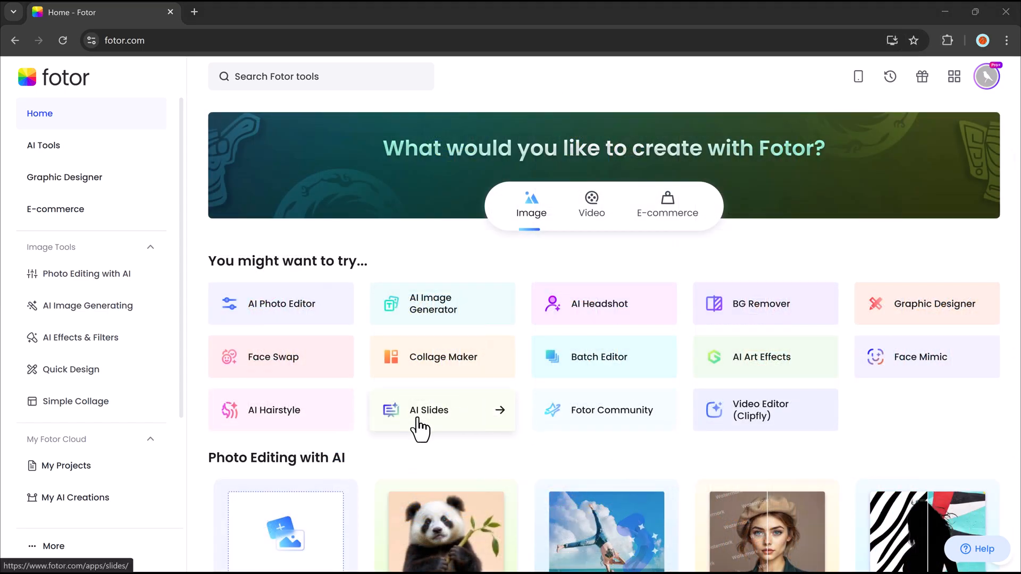
Step: Enter AI Slides, watch the tutorial video and dismiss it
left_click(419, 428)
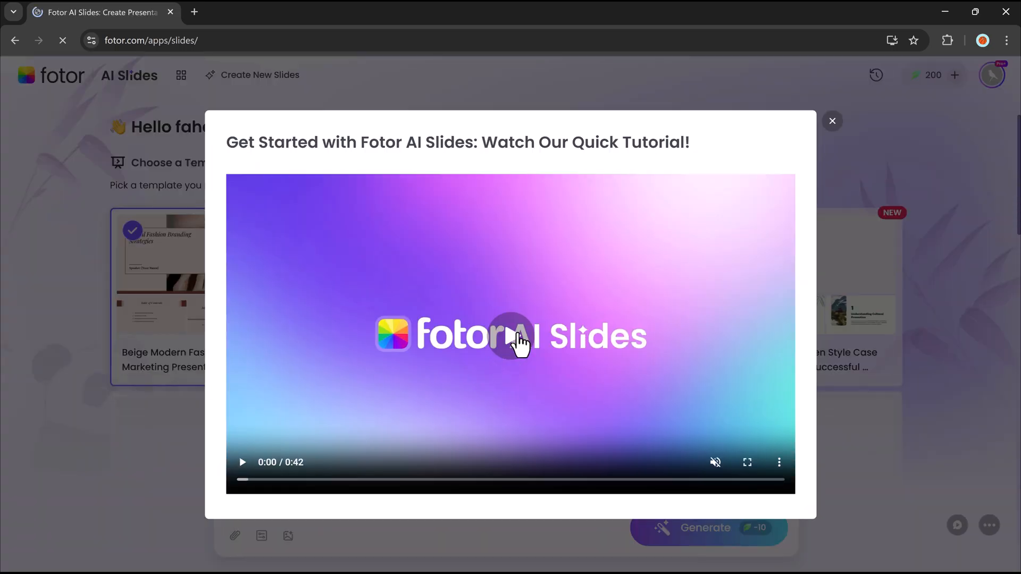
left_click(517, 342)
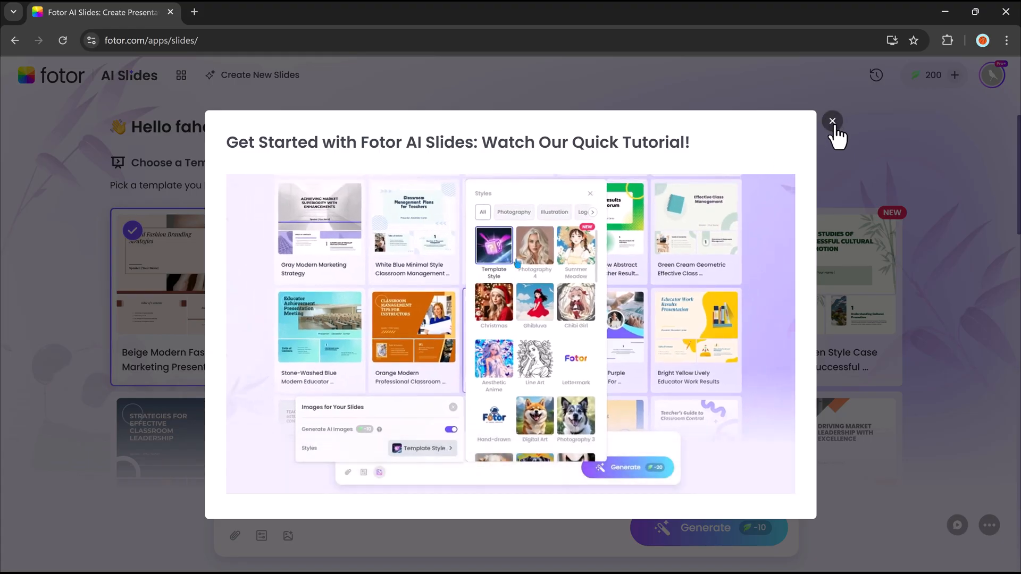
left_click(832, 122)
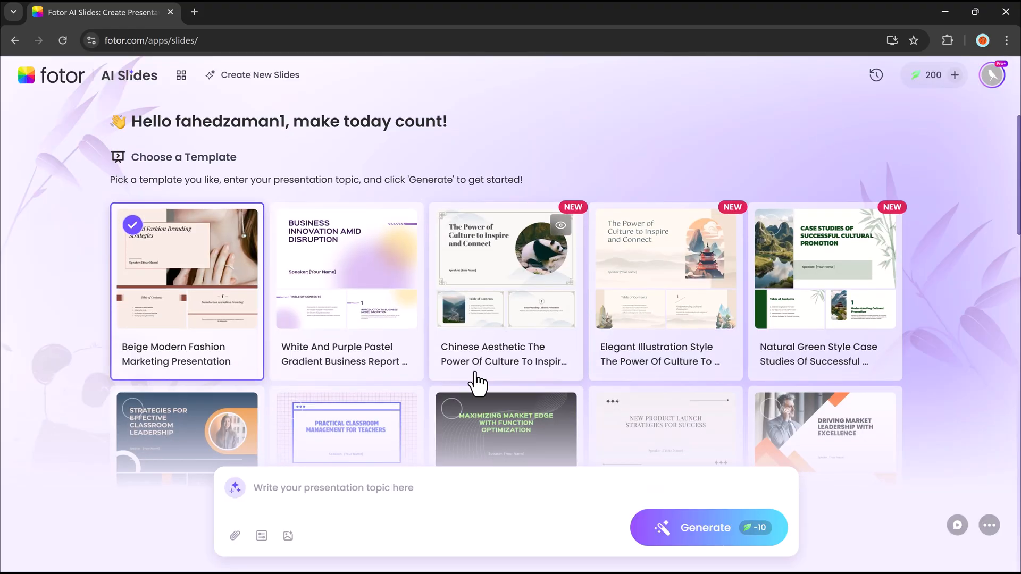
Step: Choose 'The Power of Storytelling in Marketing' from the suggested topics
left_click(357, 492)
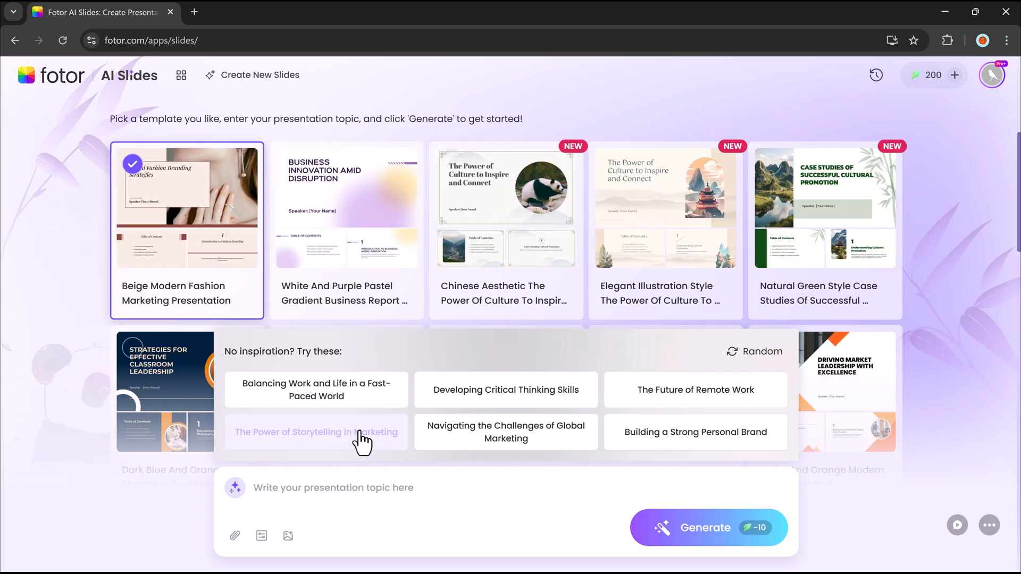
left_click(360, 438)
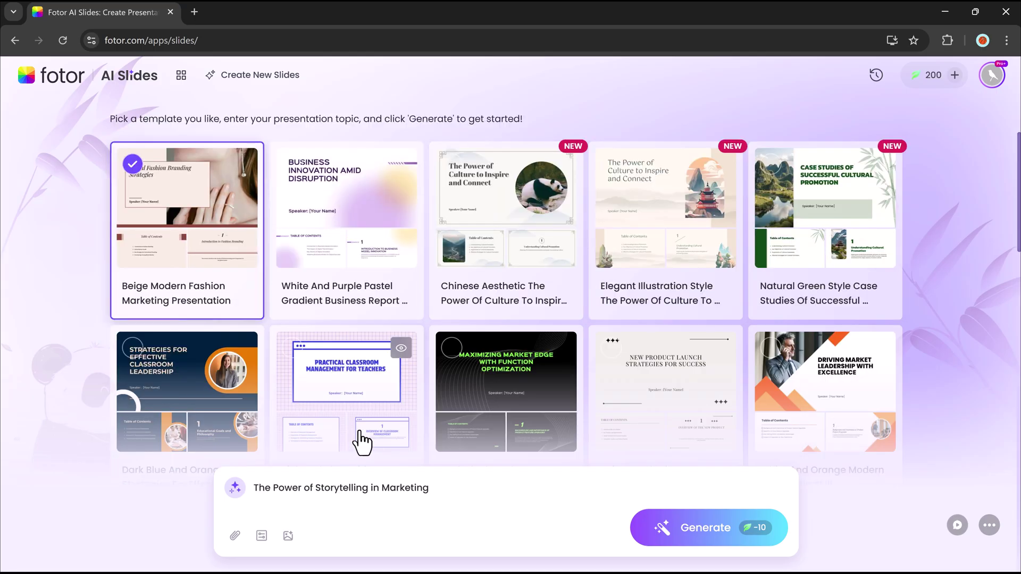
Step: Generate the storytelling deck and dismiss the colour-theme tip and feedback popup
left_click(667, 532)
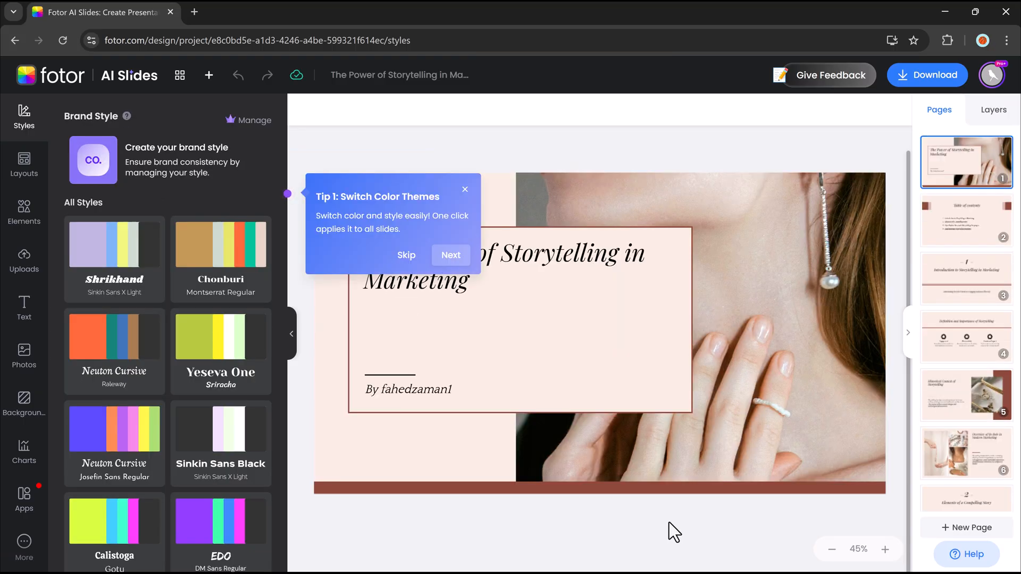
left_click(451, 256)
left_click(822, 172)
Step: Browse the deck's pages from the Table of contents through to page 12
left_click(955, 240)
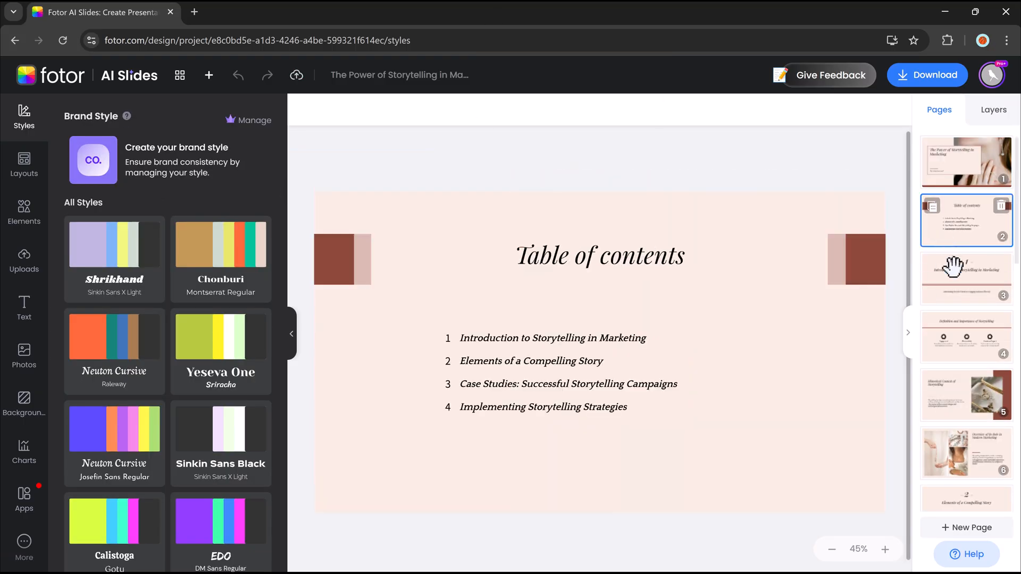
left_click(954, 266)
scroll(957, 337, "down", 3)
left_click(957, 341)
left_click(958, 382)
scroll(963, 393, "down", 2)
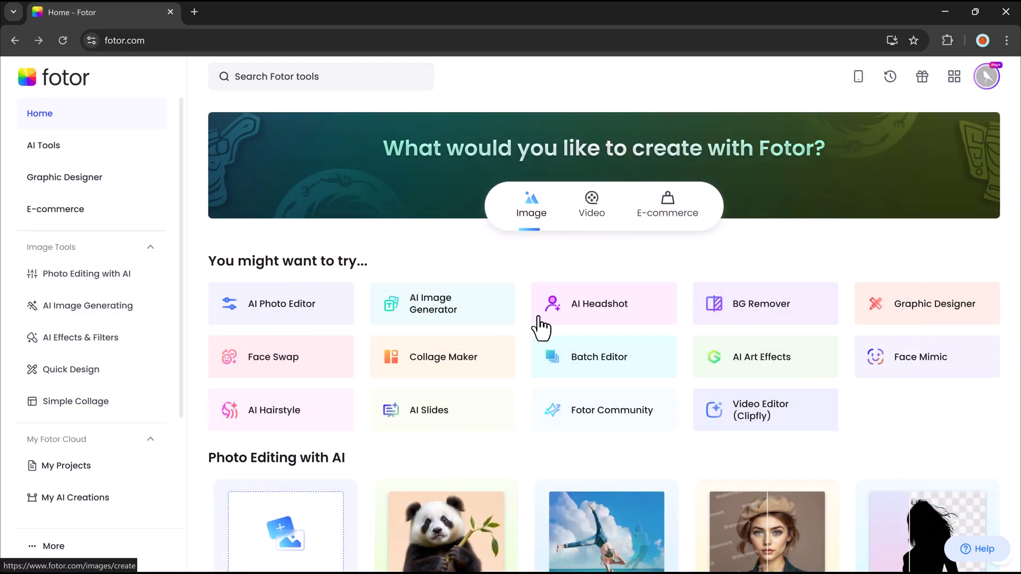
scroll(541, 323, "down", 1)
scroll(541, 323, "down", 2)
scroll(542, 321, "down", 3)
scroll(542, 318, "down", 1)
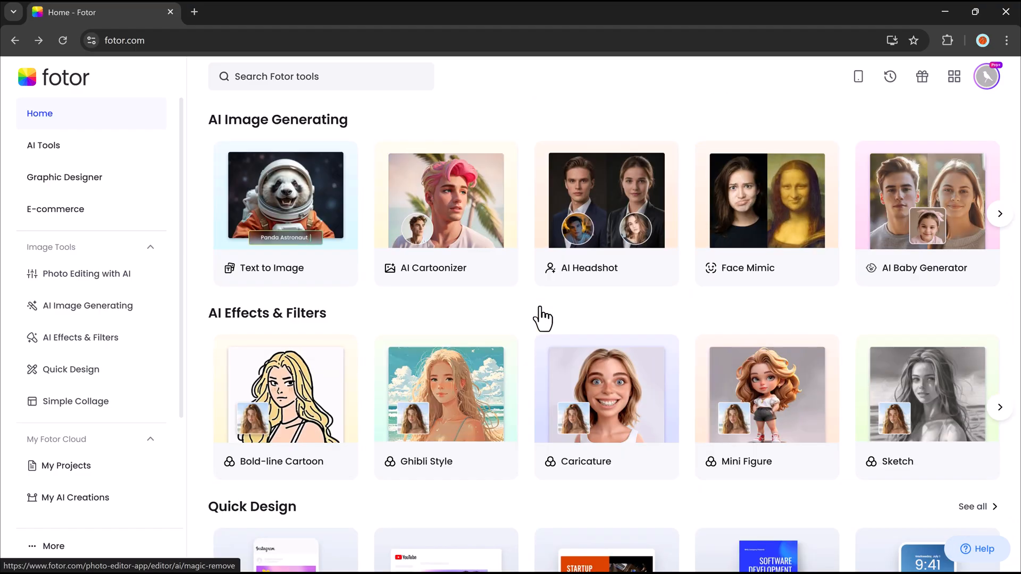
scroll(540, 318, "down", 1)
scroll(542, 318, "down", 1)
scroll(542, 318, "up", 8)
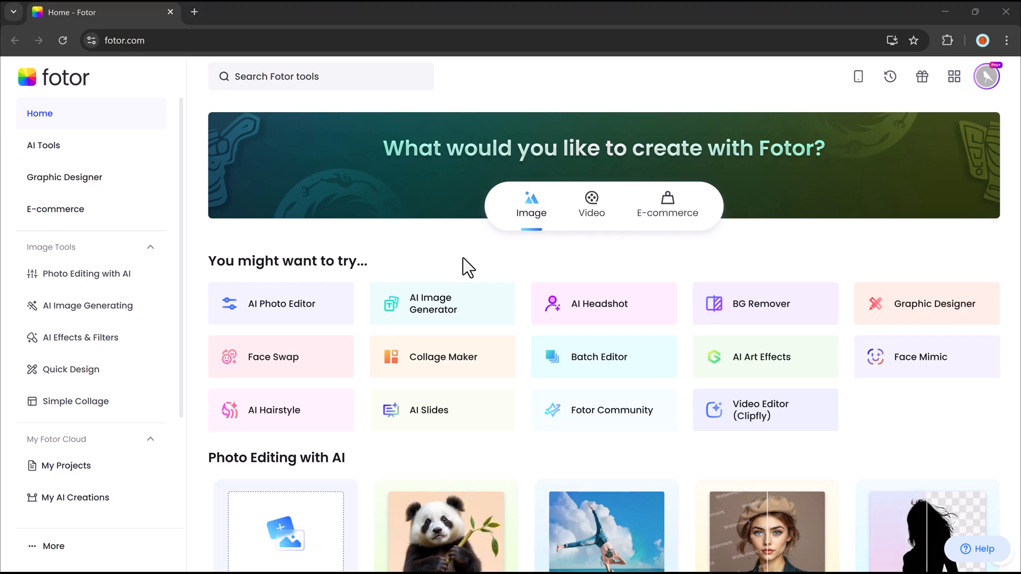
scroll(465, 266, "down", 1)
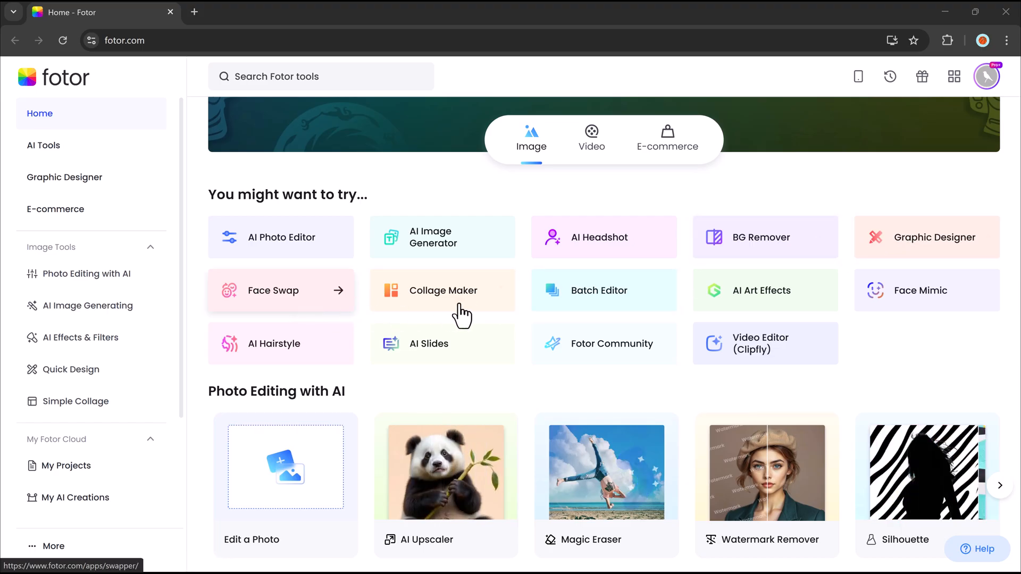
scroll(877, 327, "down", 3)
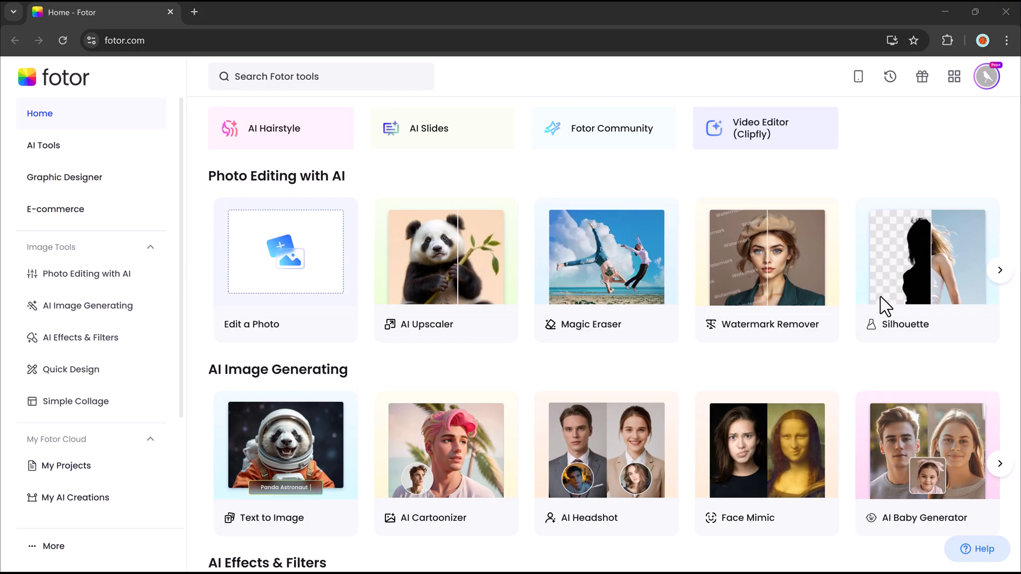
scroll(865, 304, "down", 1)
scroll(807, 301, "down", 1)
scroll(807, 301, "down", 1)
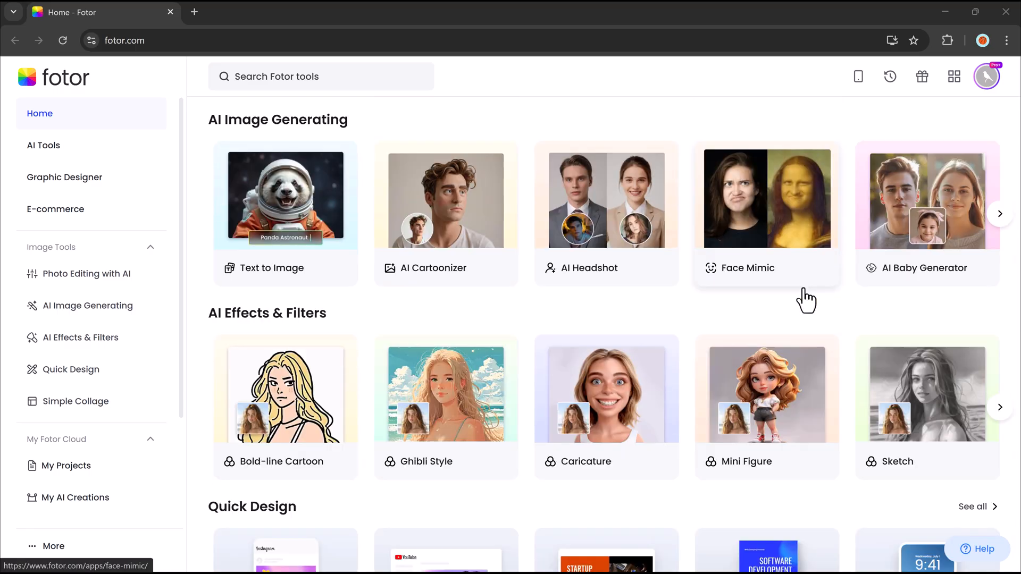
scroll(807, 301, "down", 1)
scroll(806, 301, "down", 1)
scroll(806, 300, "down", 2)
scroll(806, 300, "down", 2)
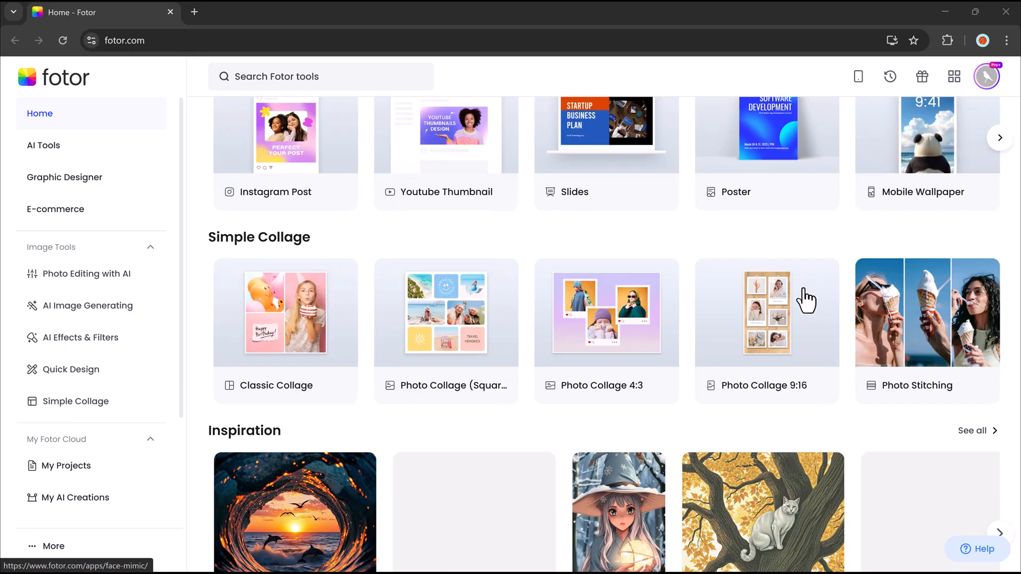
scroll(806, 301, "down", 2)
scroll(806, 300, "down", 2)
scroll(806, 300, "down", 1)
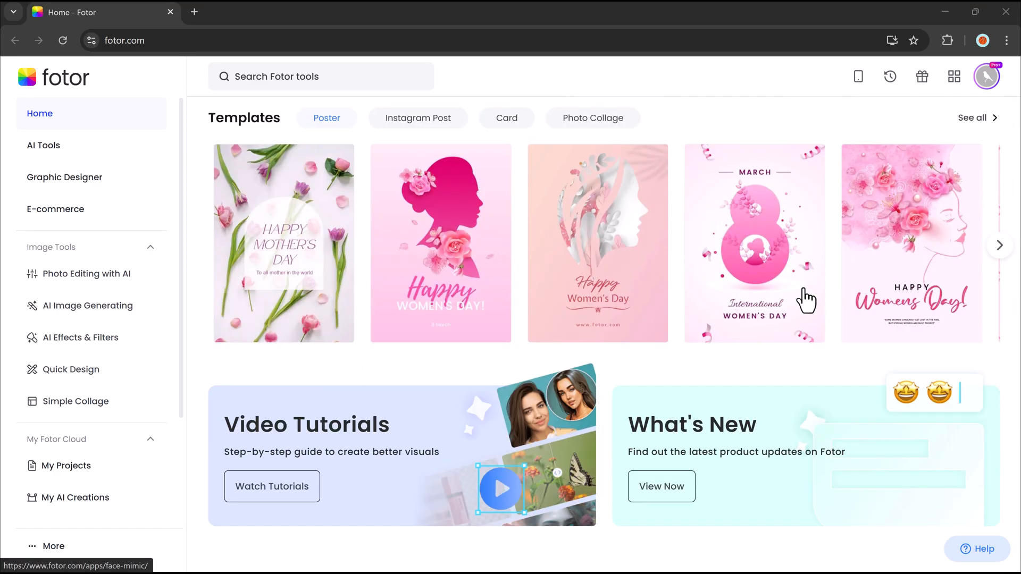
scroll(615, 376, "up", 2)
scroll(615, 375, "up", 3)
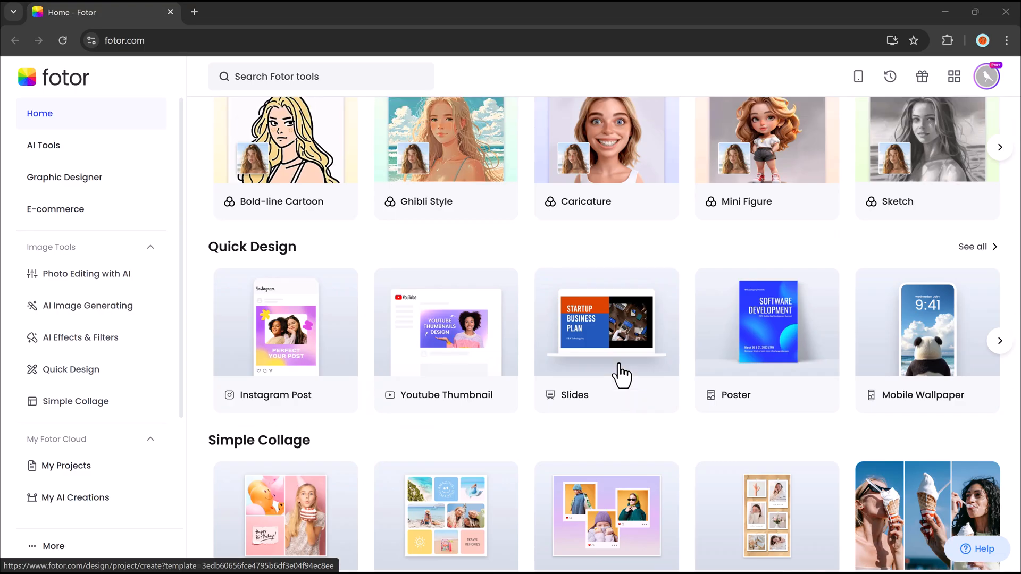